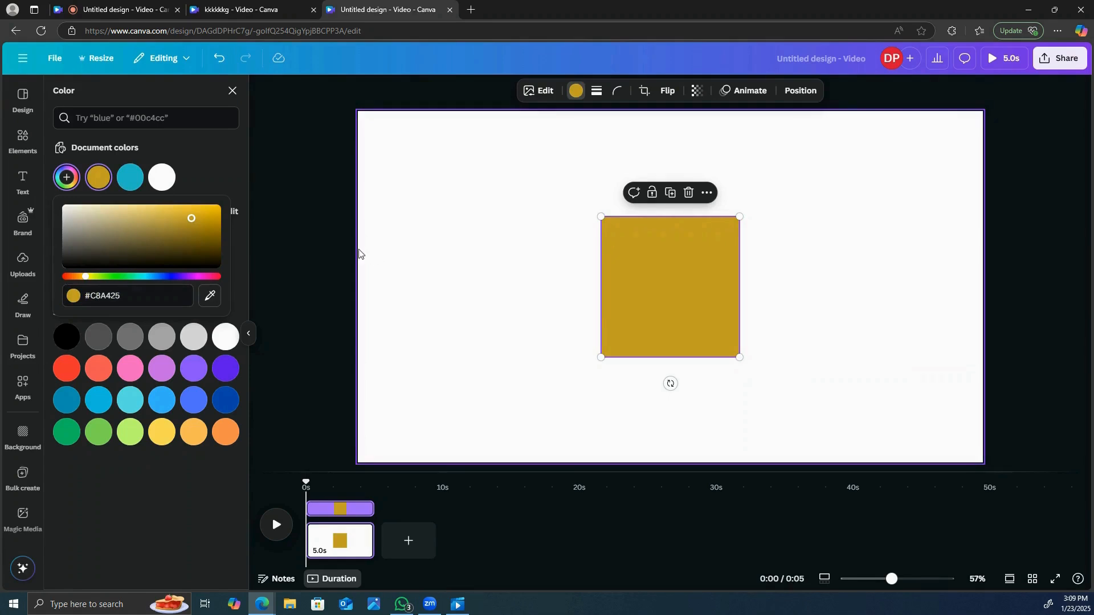
# - Recolor the square to bright yellow #F1BE0A and enlarge it to cover the whole page as a background
pyautogui.click(215, 212)
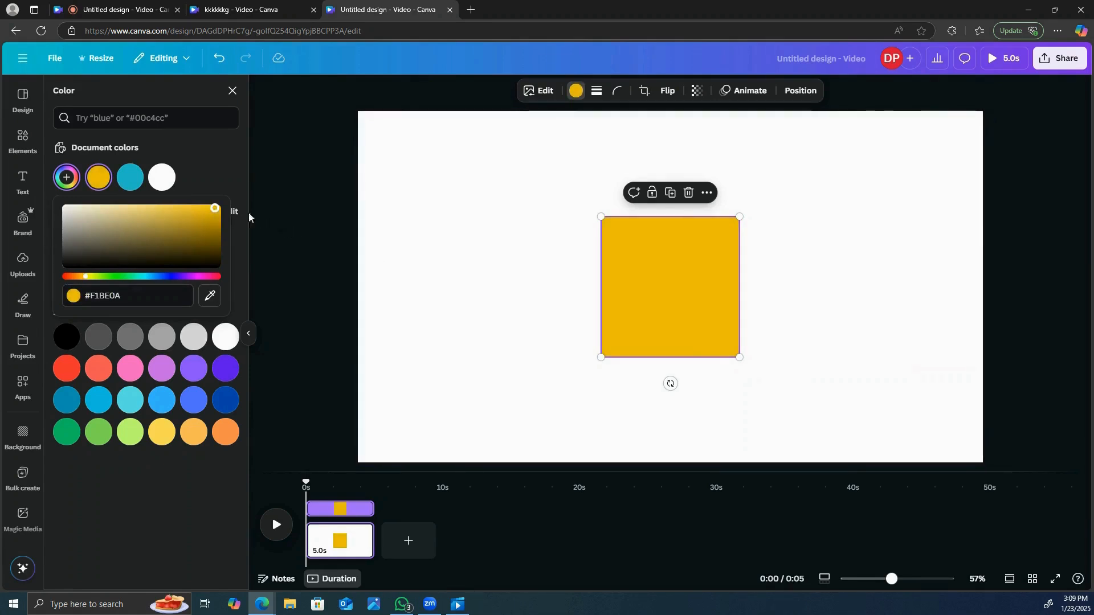
pyautogui.click(725, 282)
pyautogui.moveTo(740, 218); pyautogui.dragTo(857, 95)
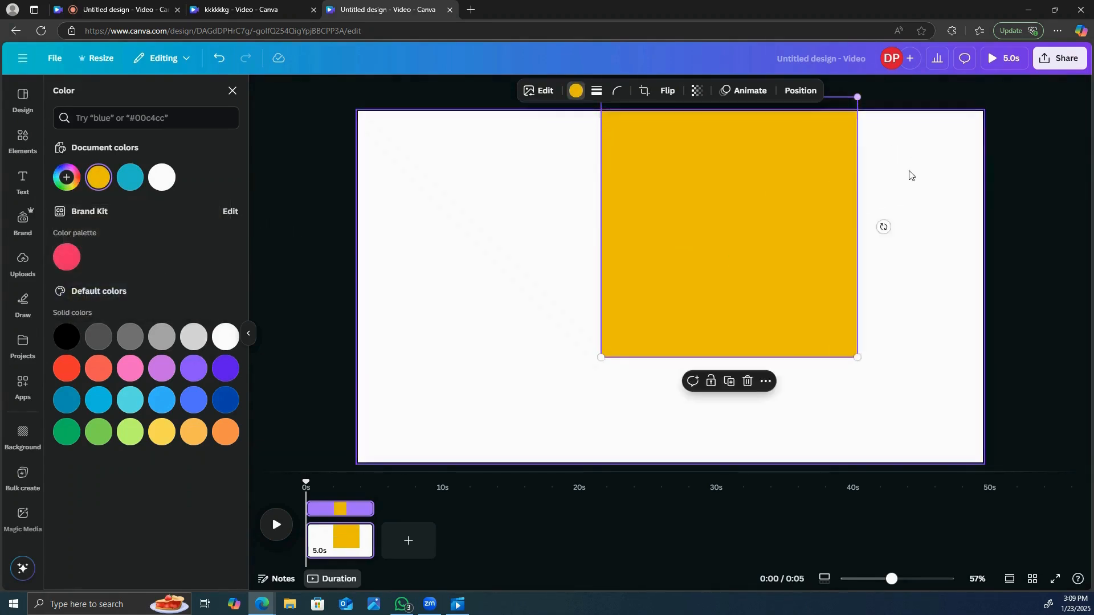
pyautogui.moveTo(799, 245); pyautogui.dragTo(564, 259)
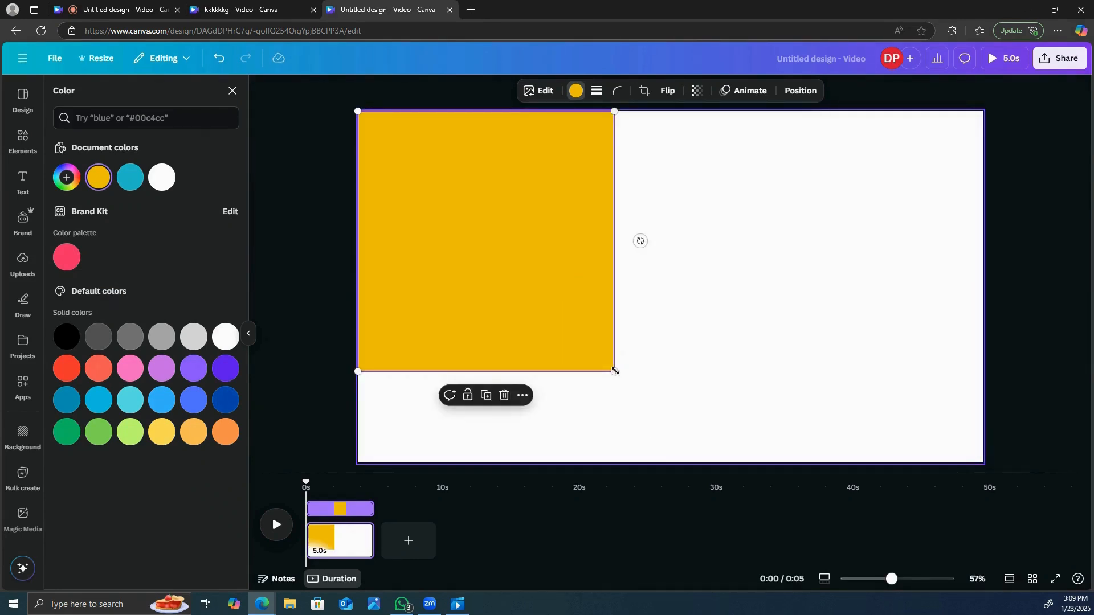
pyautogui.moveTo(615, 371); pyautogui.dragTo(704, 463)
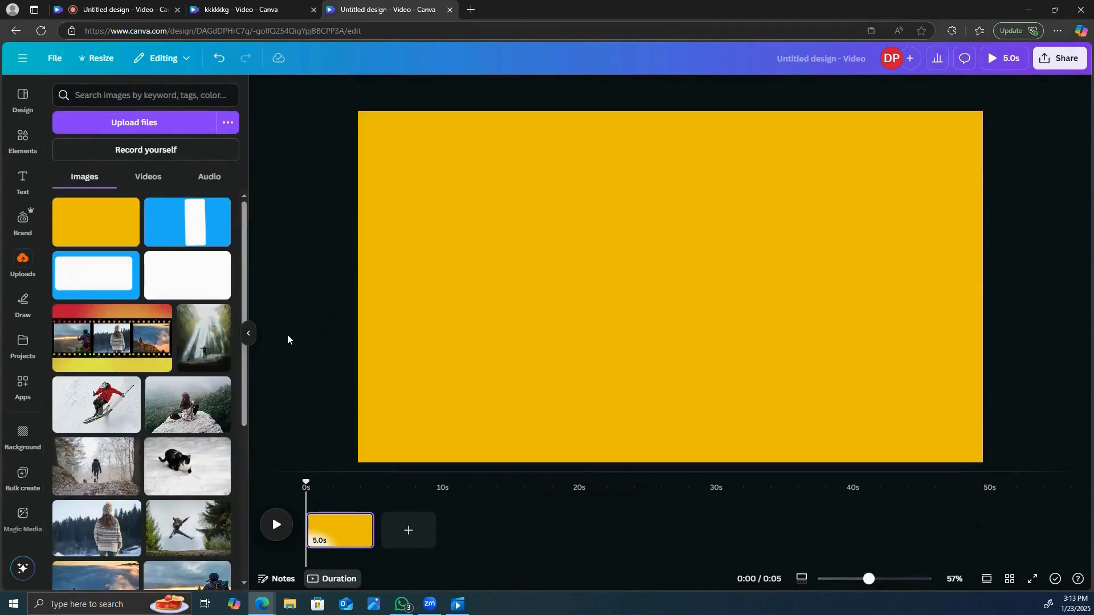
# - Add a heading to the page and replace its text with "A"
pyautogui.click(30, 186)
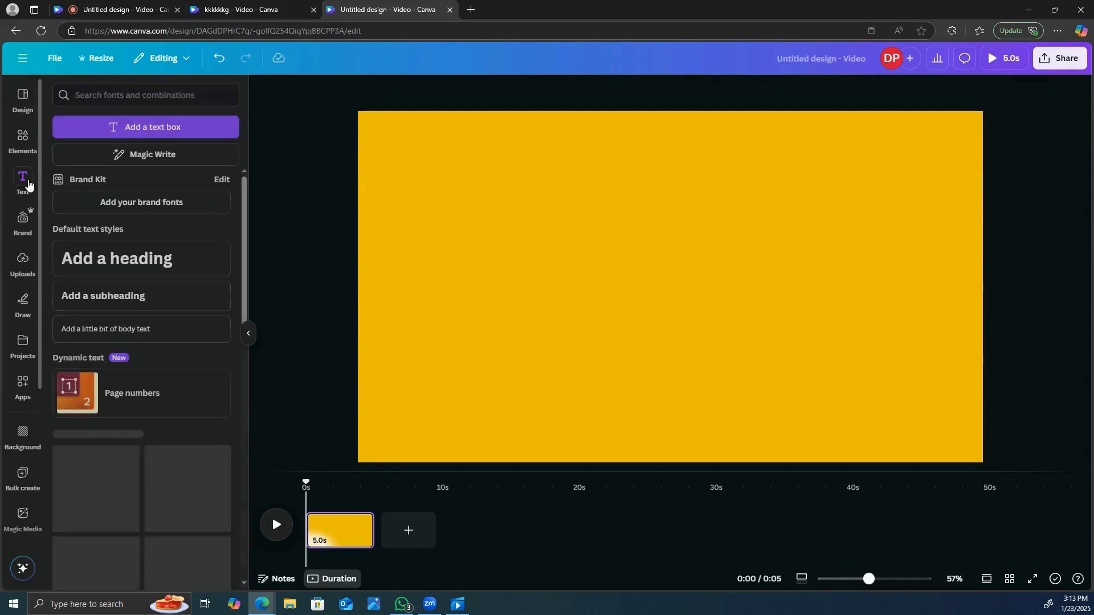
pyautogui.click(155, 258)
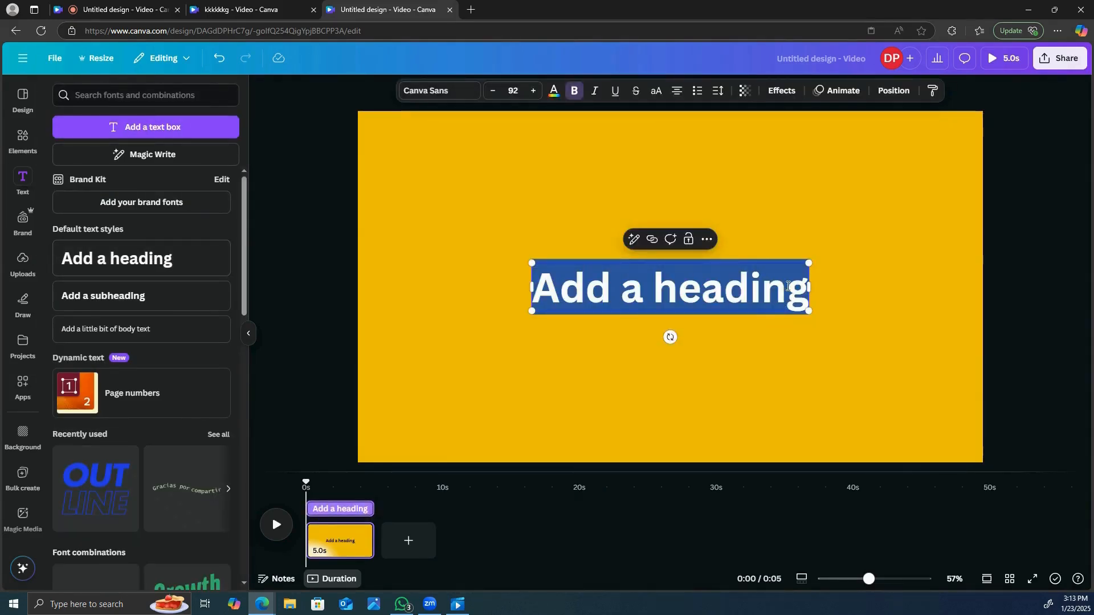
pyautogui.press('BackSpace')
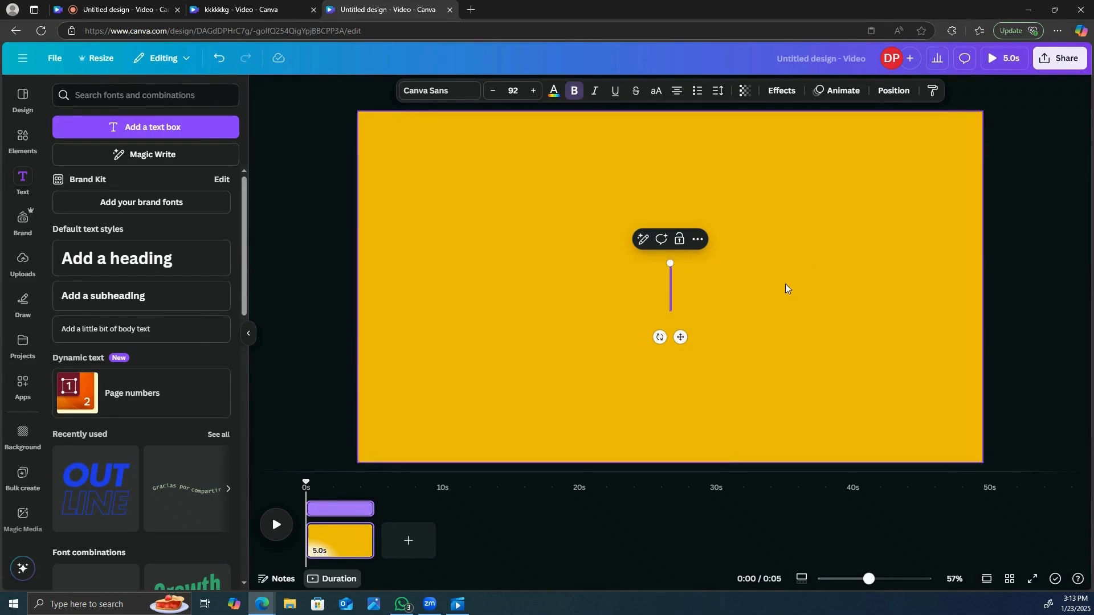
pyautogui.write('A')
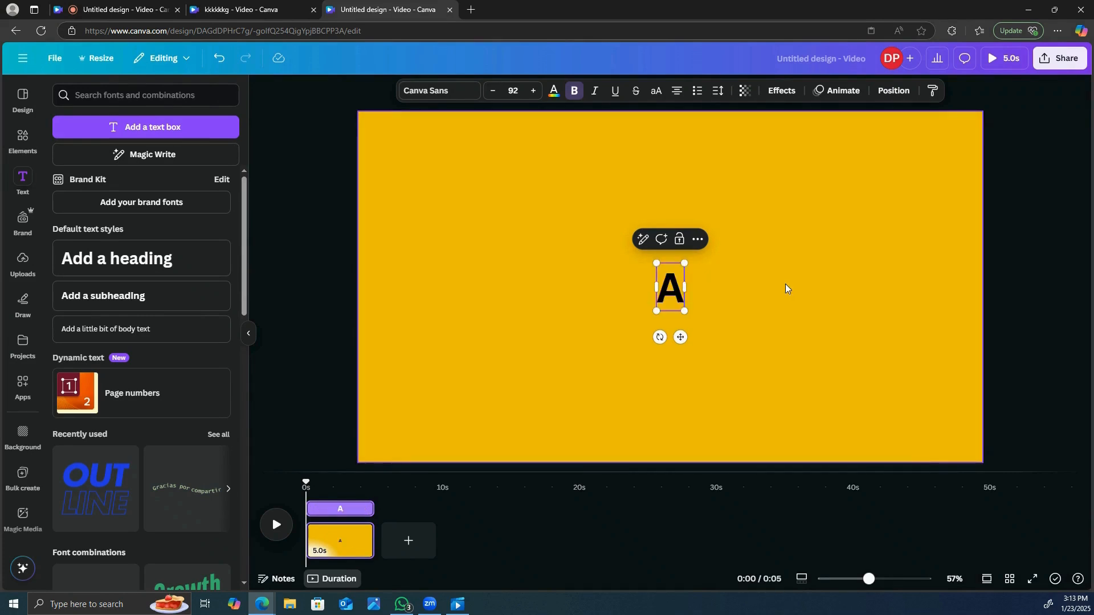
# - Color the letter A white #ffffff and enlarge it to a font size of about 393
pyautogui.doubleClick(666, 293)
pyautogui.click(553, 93)
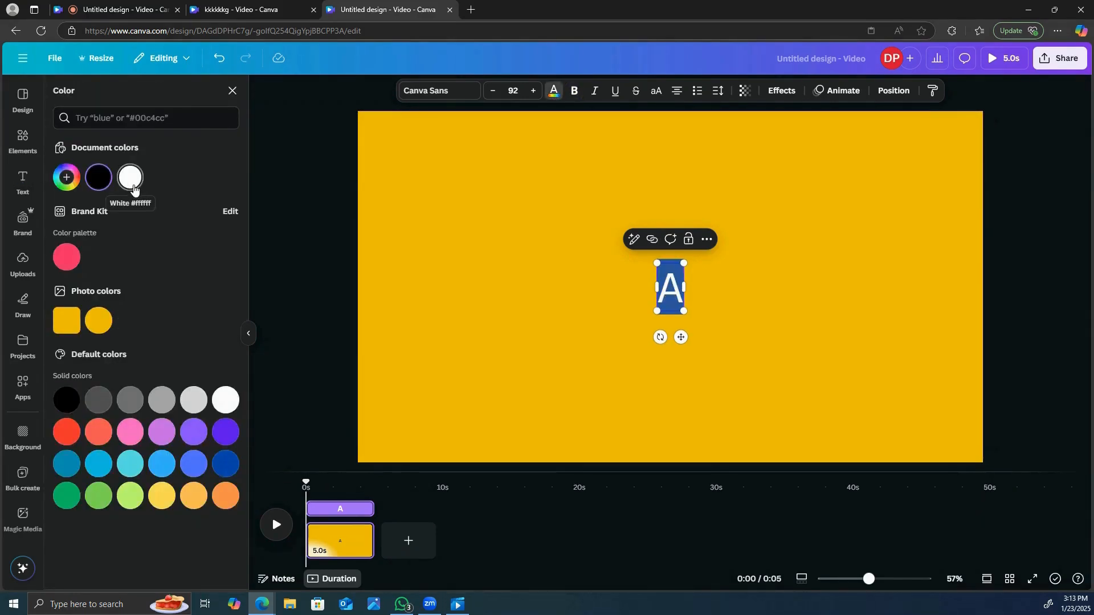
pyautogui.click(133, 181)
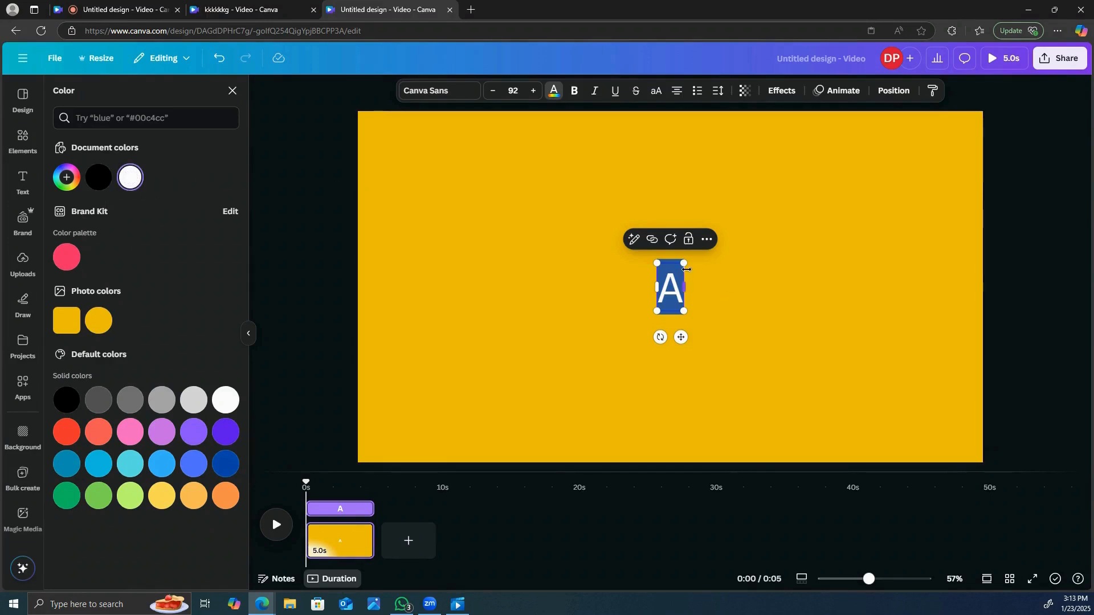
pyautogui.moveTo(687, 261); pyautogui.dragTo(837, 137)
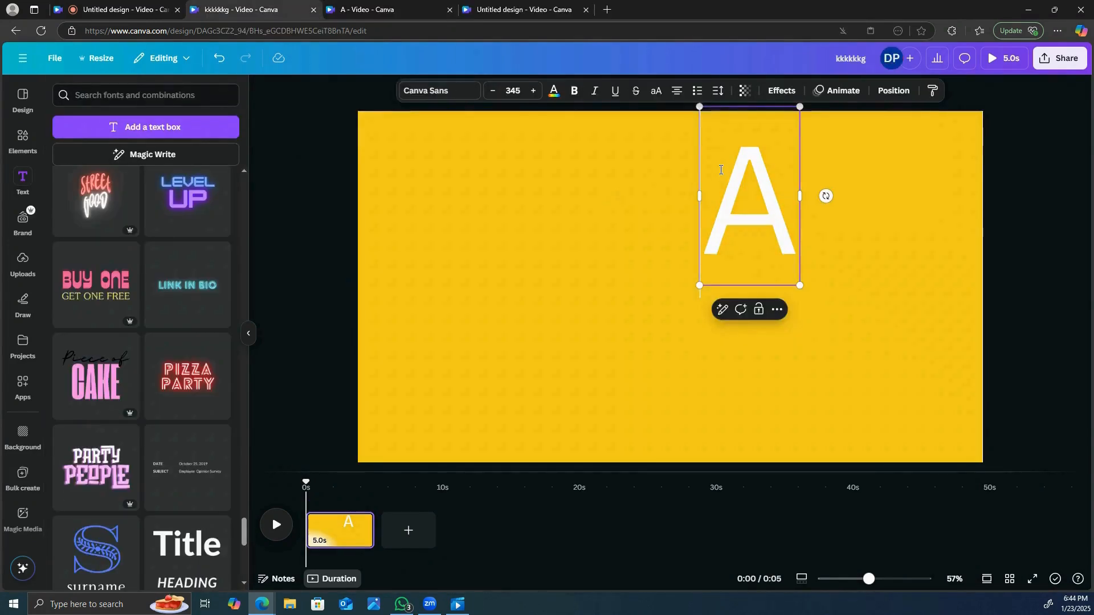
# - Search the fonts for "lea" and set the letter A in League Spartan
pyautogui.doubleClick(771, 187)
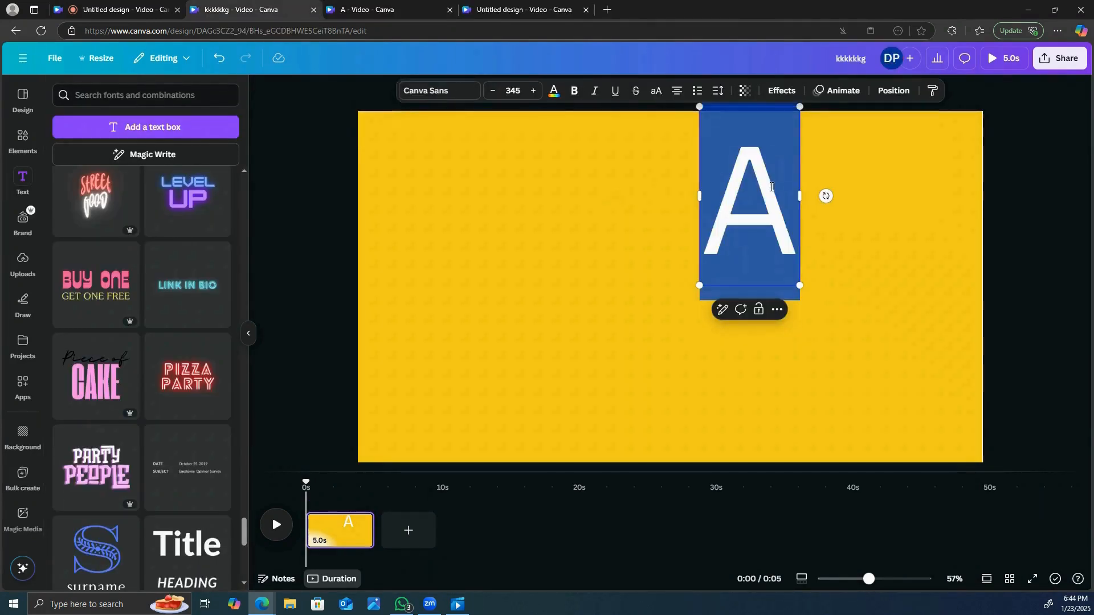
pyautogui.click(417, 93)
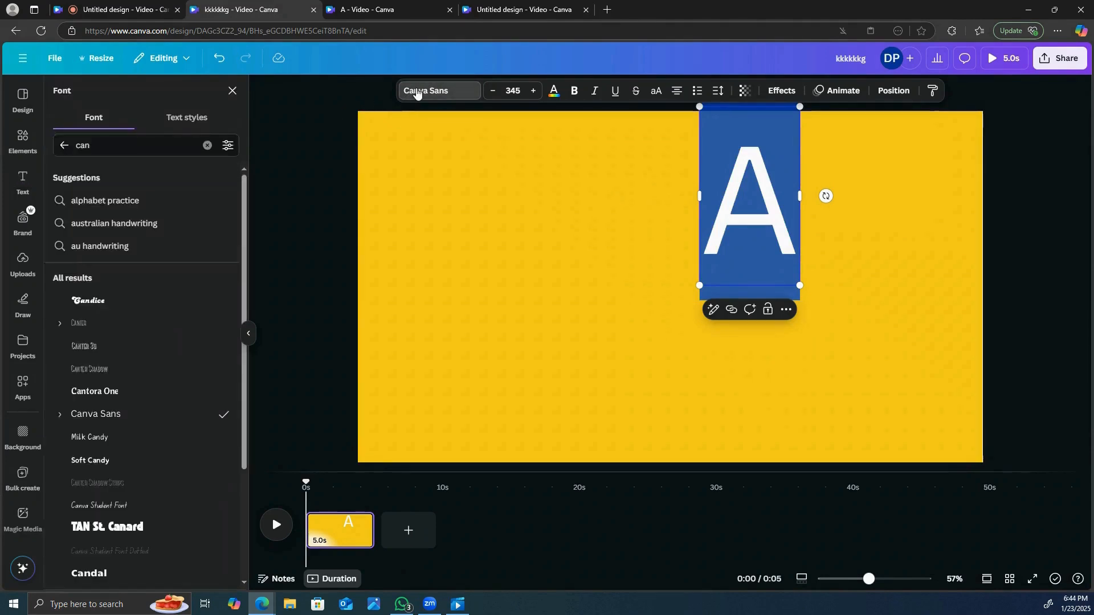
pyautogui.click(117, 147)
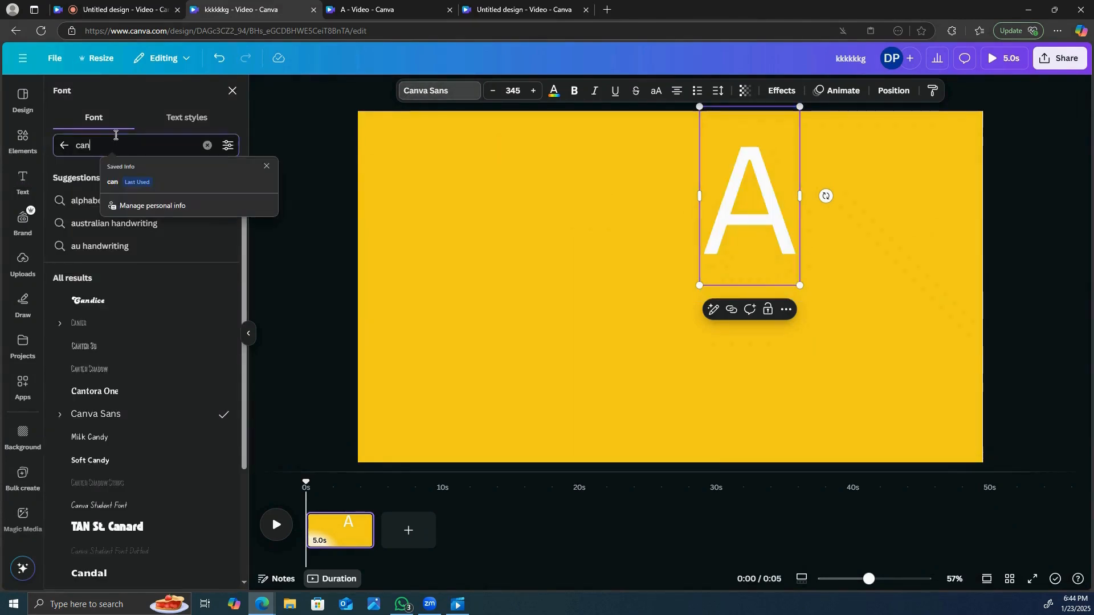
pyautogui.press('BackSpace')
pyautogui.press('BackSpace')
pyautogui.press('BackSpace')
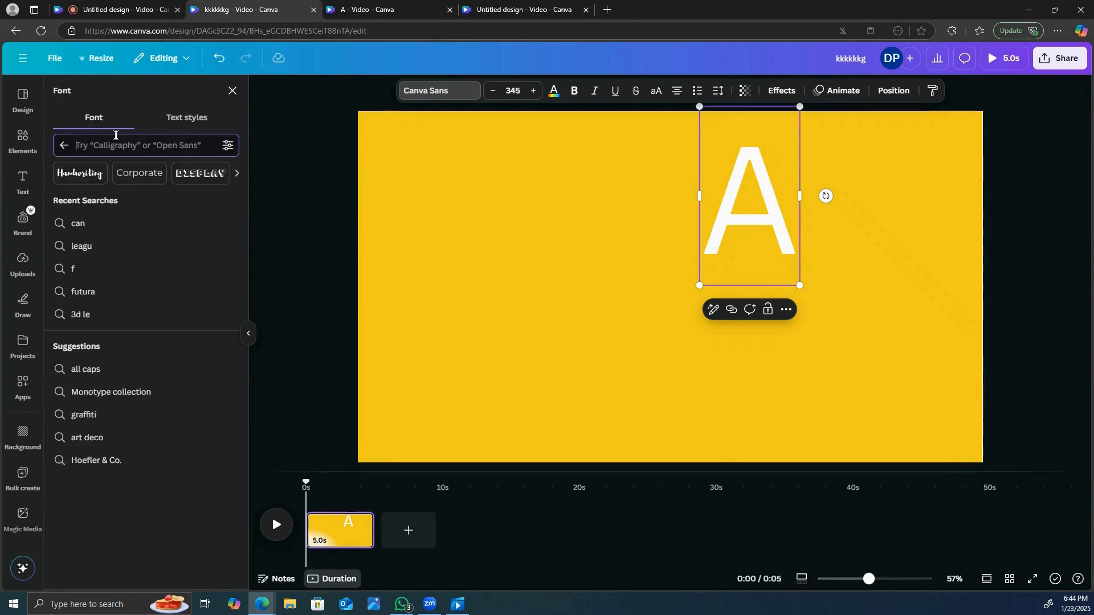
pyautogui.write('lea')
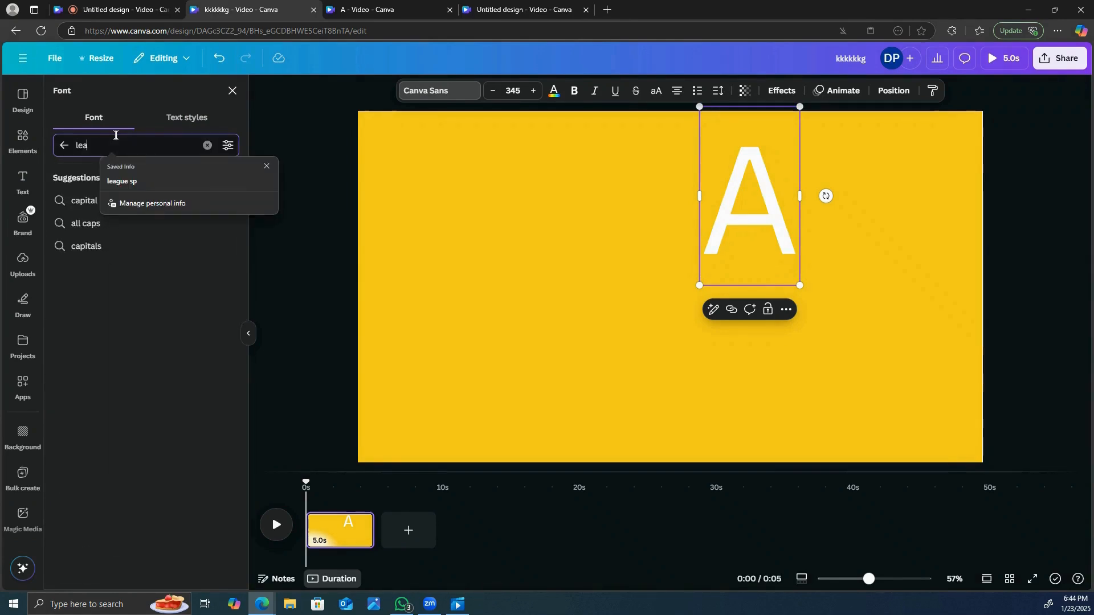
pyautogui.click(130, 228)
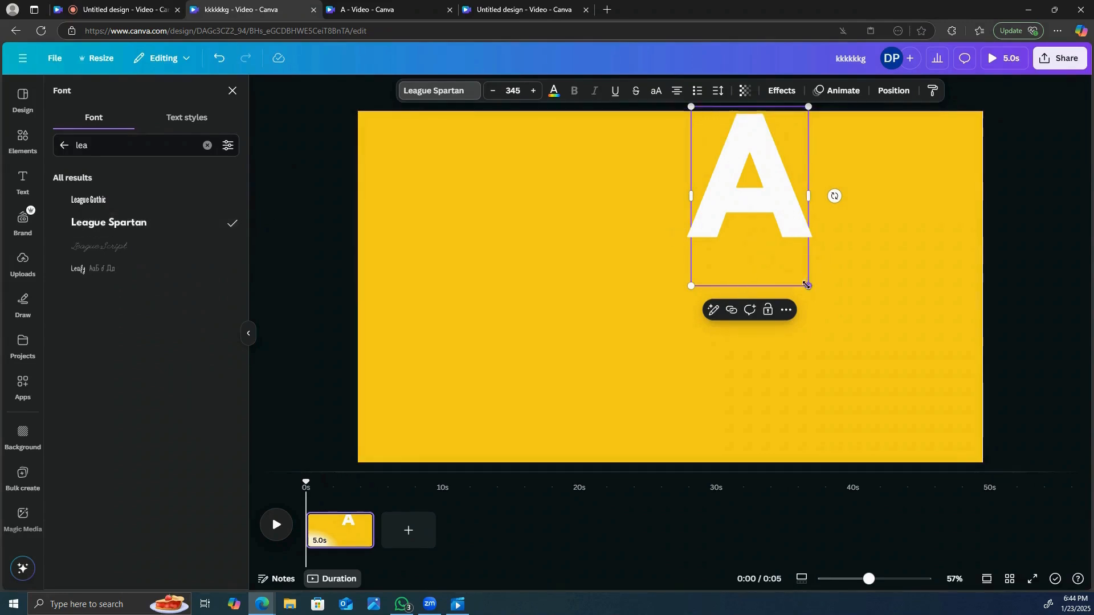
# - Enlarge the letter A to more than half the page height and move it to the page's left half
pyautogui.moveTo(807, 285); pyautogui.dragTo(876, 456)
pyautogui.click(931, 350)
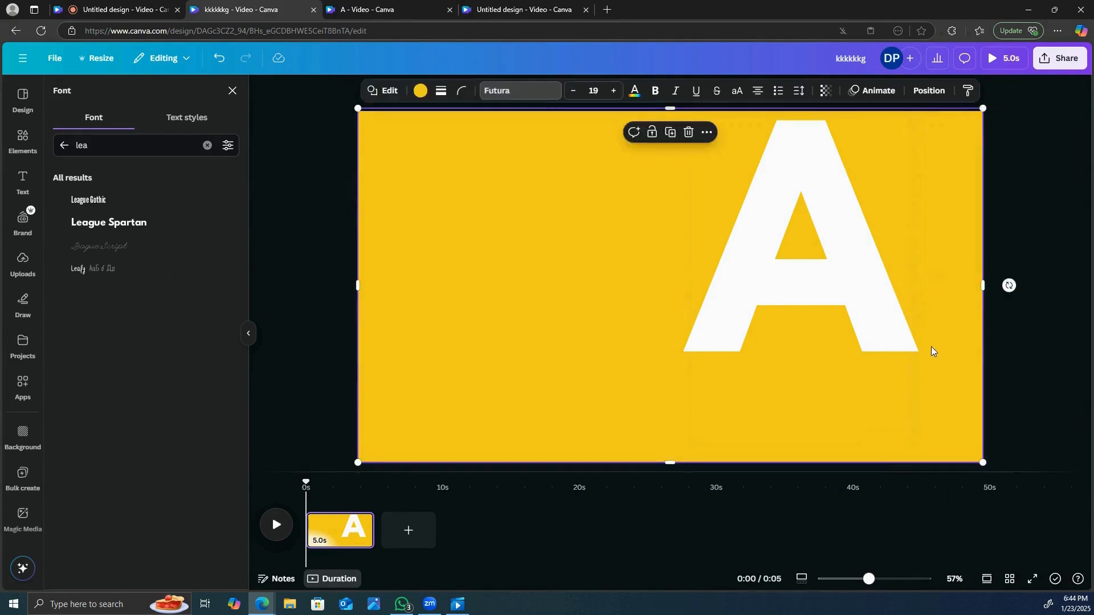
pyautogui.moveTo(857, 322); pyautogui.dragTo(550, 339)
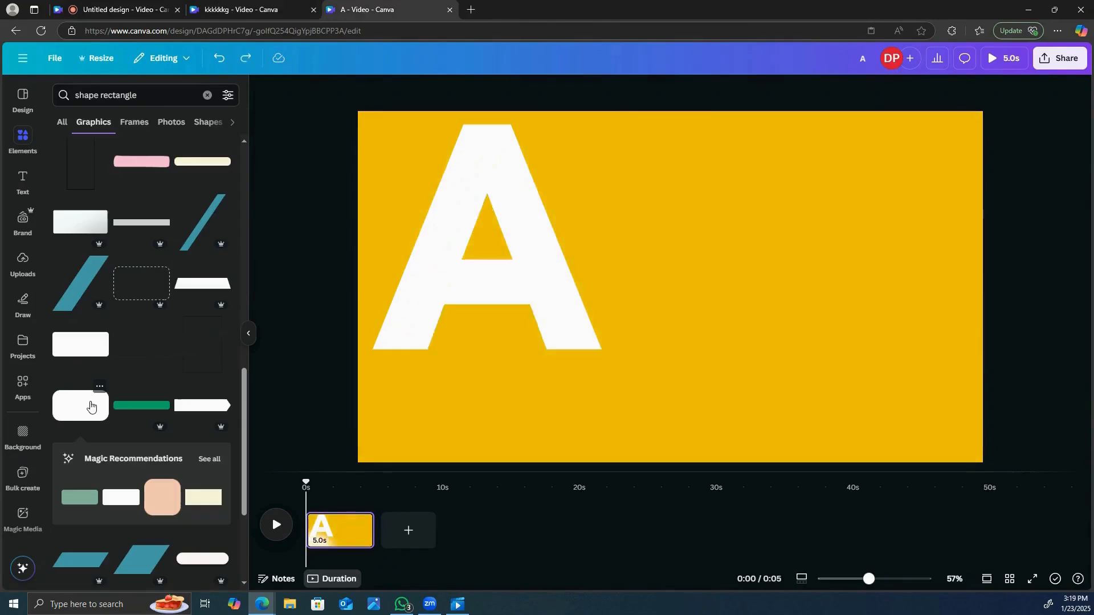
# - Add a white rounded rectangle graphic, shrink it, and rotate it upright as a card on the page's right side
pyautogui.click(88, 405)
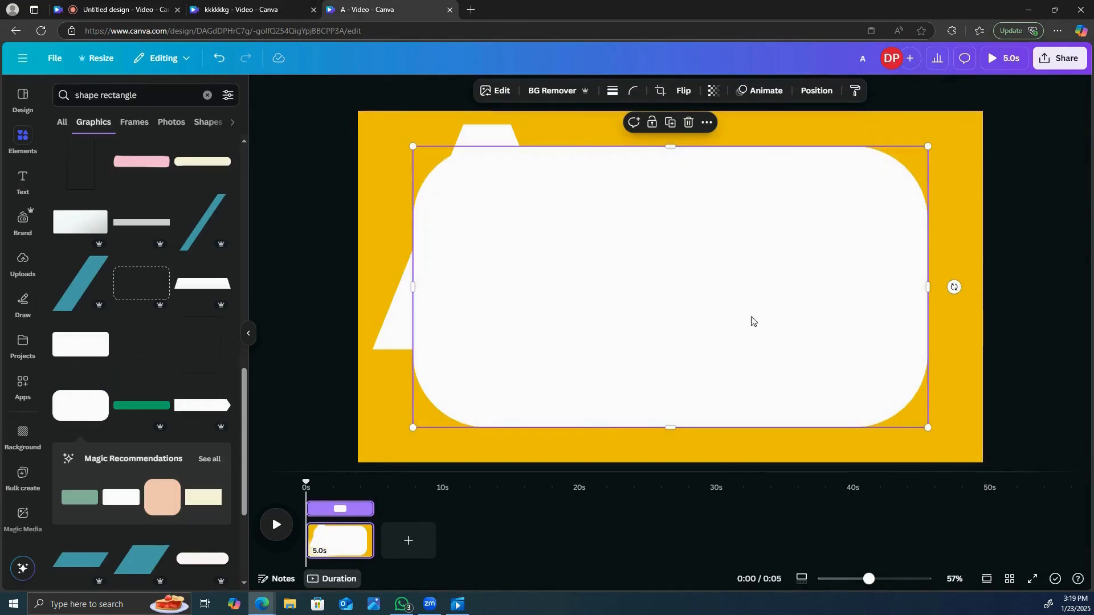
pyautogui.moveTo(415, 151); pyautogui.dragTo(493, 181)
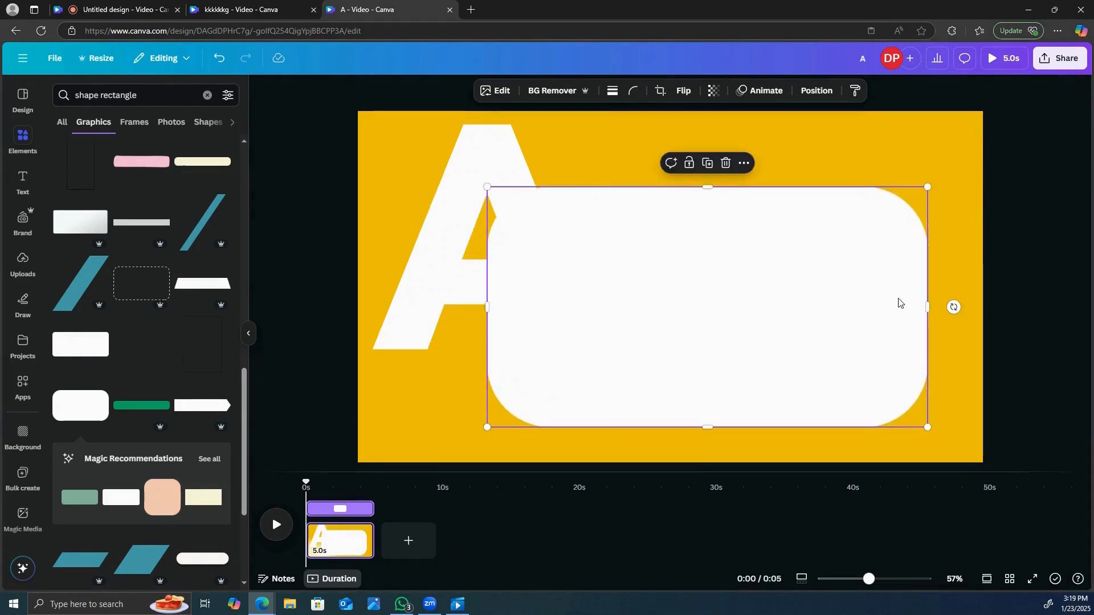
pyautogui.moveTo(952, 307); pyautogui.dragTo(856, 173)
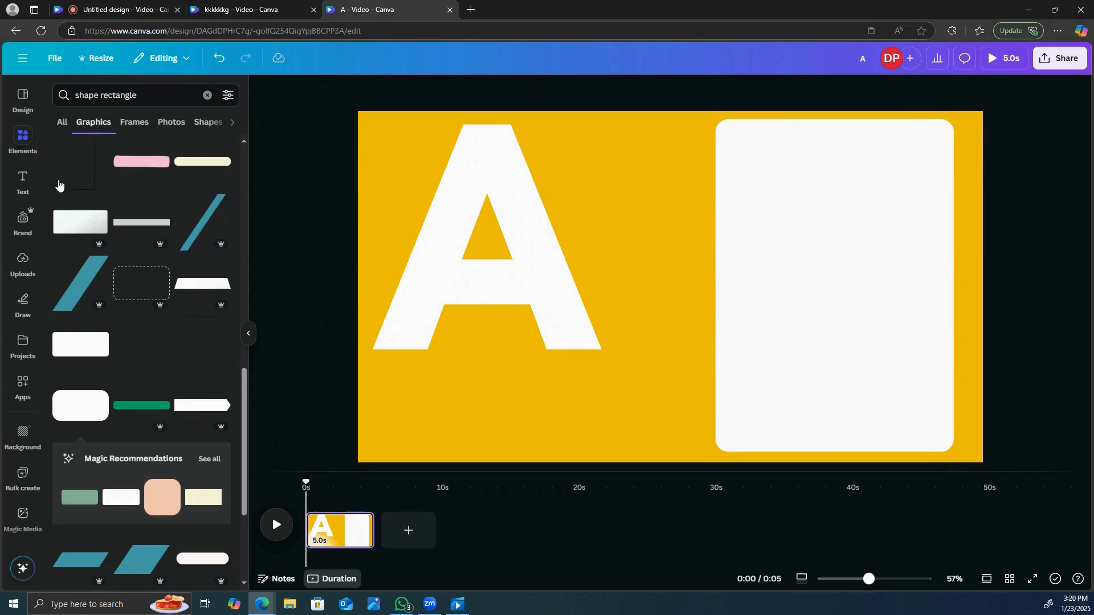
# - Search the elements for "apple" and place a red apple with a green leaf in the upper part of the white card
pyautogui.click(174, 91)
pyautogui.press('BackSpace')
pyautogui.press('BackSpace')
pyautogui.press('BackSpace')
pyautogui.press('BackSpace')
pyautogui.press('BackSpace')
pyautogui.press('BackSpace')
pyautogui.press('BackSpace')
pyautogui.press('BackSpace')
pyautogui.press('BackSpace')
pyautogui.press('BackSpace')
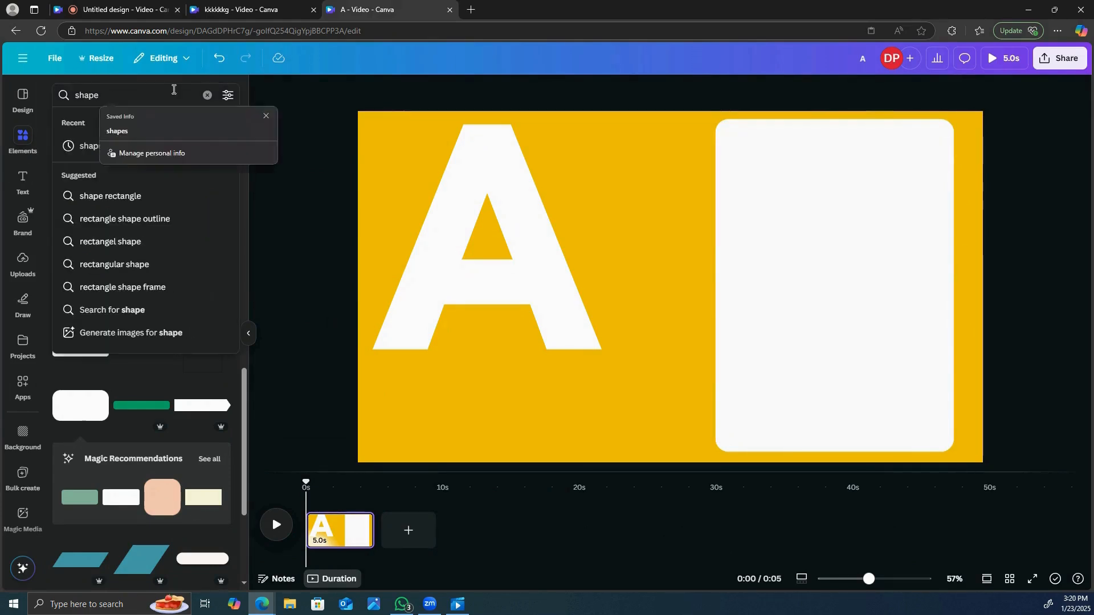
pyautogui.press('BackSpace')
pyautogui.press('BackSpace')
pyautogui.press('BackSpace')
pyautogui.press('BackSpace')
pyautogui.press('BackSpace')
pyautogui.write('s')
pyautogui.press('BackSpace')
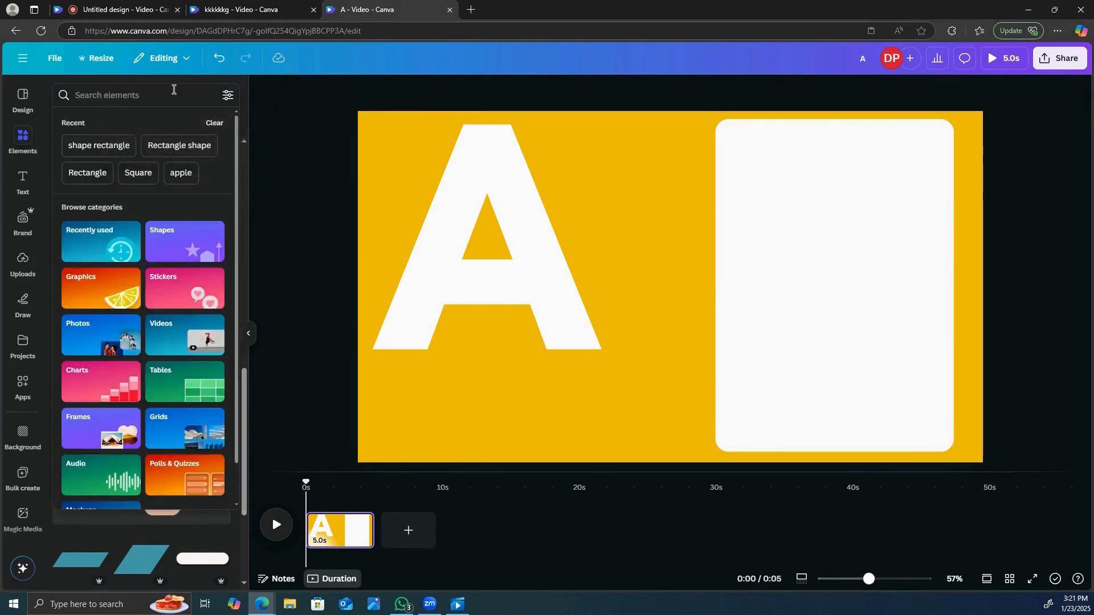
pyautogui.write('apple')
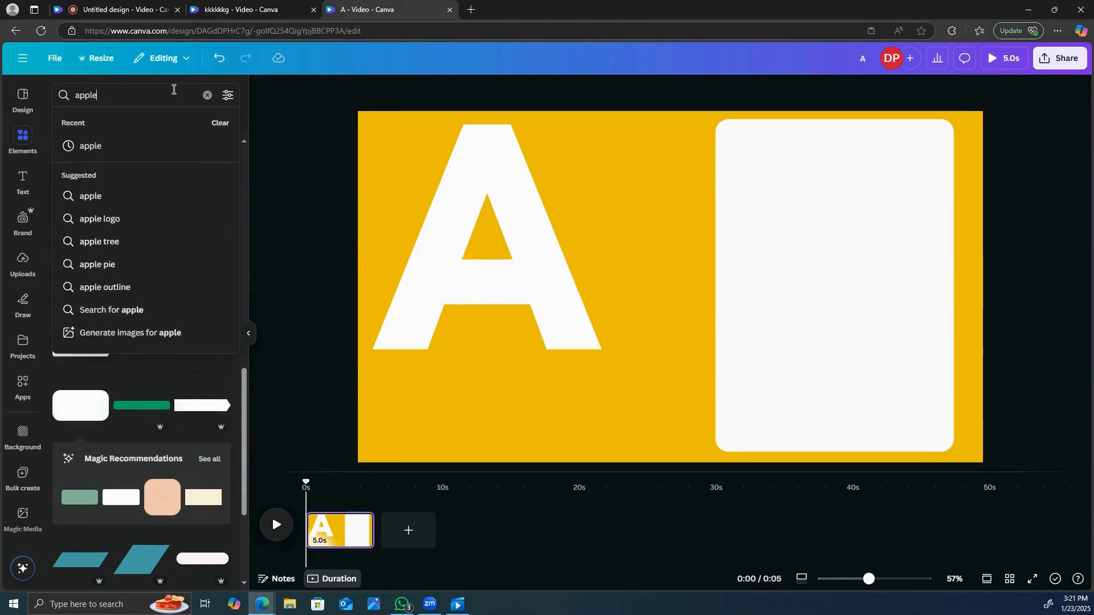
pyautogui.press('Return')
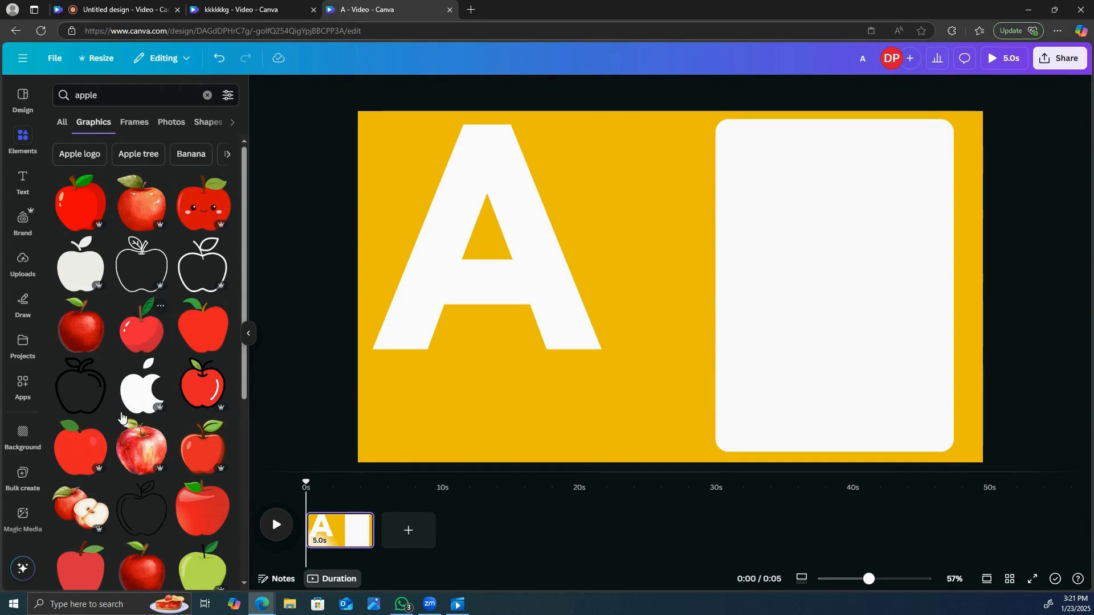
pyautogui.click(93, 454)
pyautogui.moveTo(672, 296); pyautogui.dragTo(844, 211)
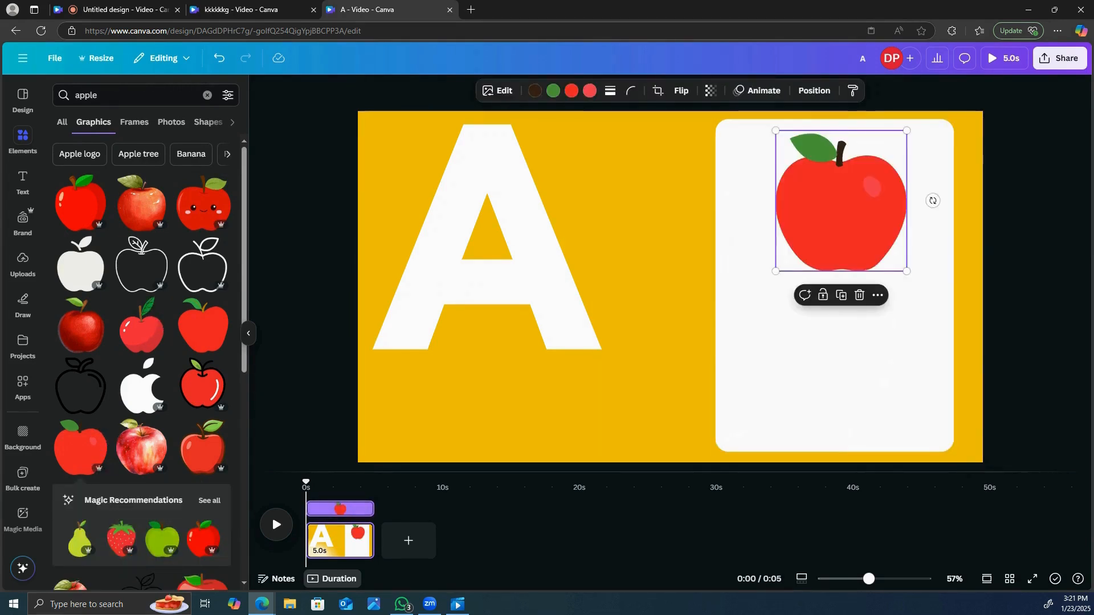
# - Add a heading below the apple on the white card and change its text to "Apple"
pyautogui.click(27, 181)
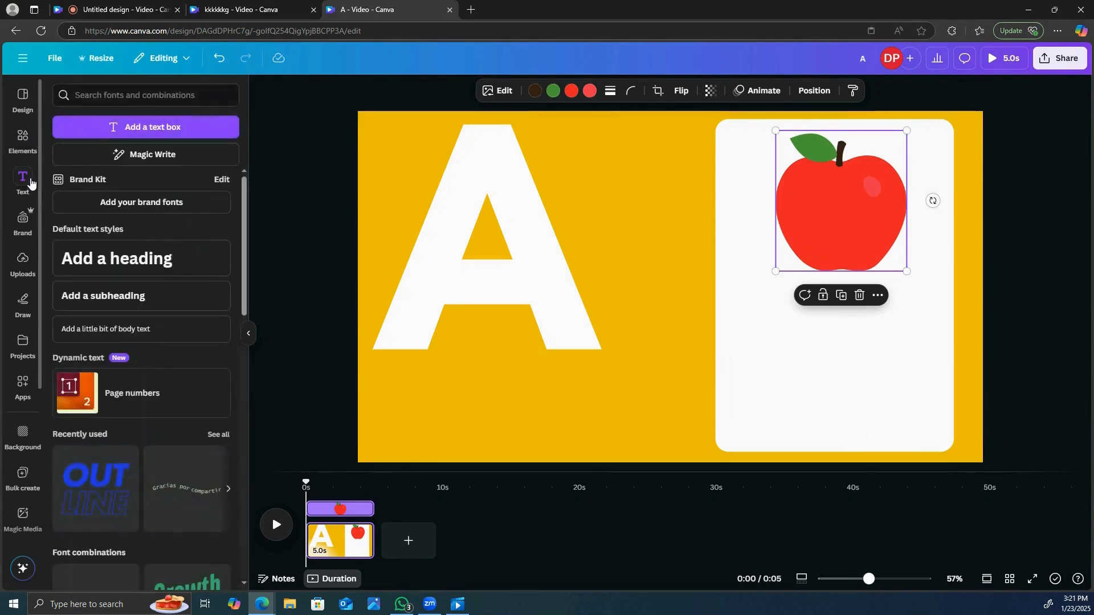
pyautogui.click(147, 257)
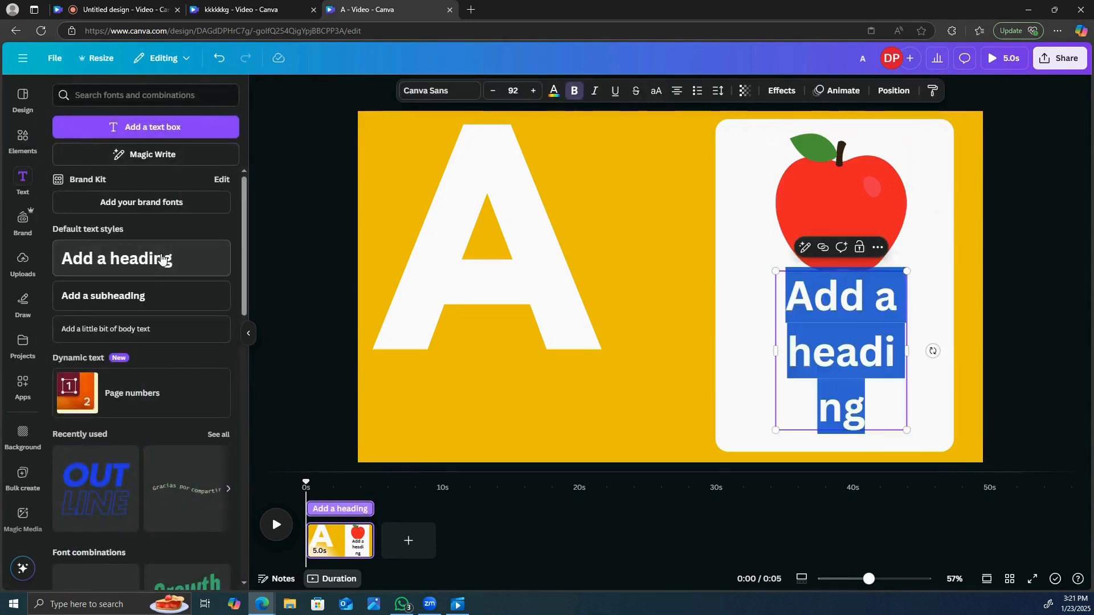
pyautogui.click(906, 352)
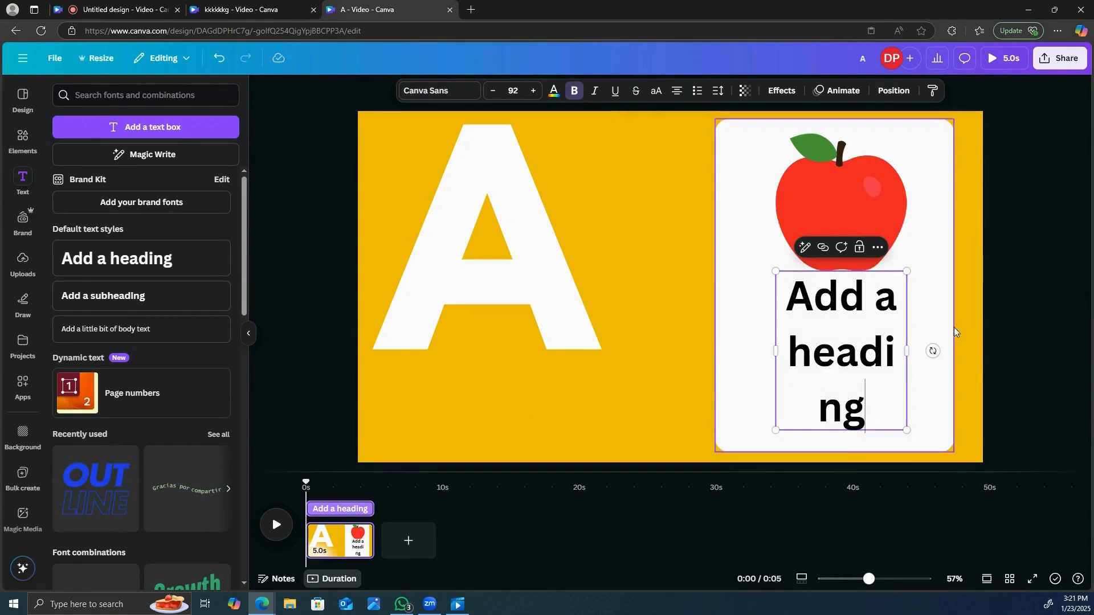
pyautogui.press('BackSpace')
pyautogui.press('BackSpace')
pyautogui.press('BackSpace')
pyautogui.press('BackSpace')
pyautogui.press('BackSpace')
pyautogui.press('BackSpace')
pyautogui.press('BackSpace')
pyautogui.press('BackSpace')
pyautogui.press('BackSpace')
pyautogui.press('BackSpace')
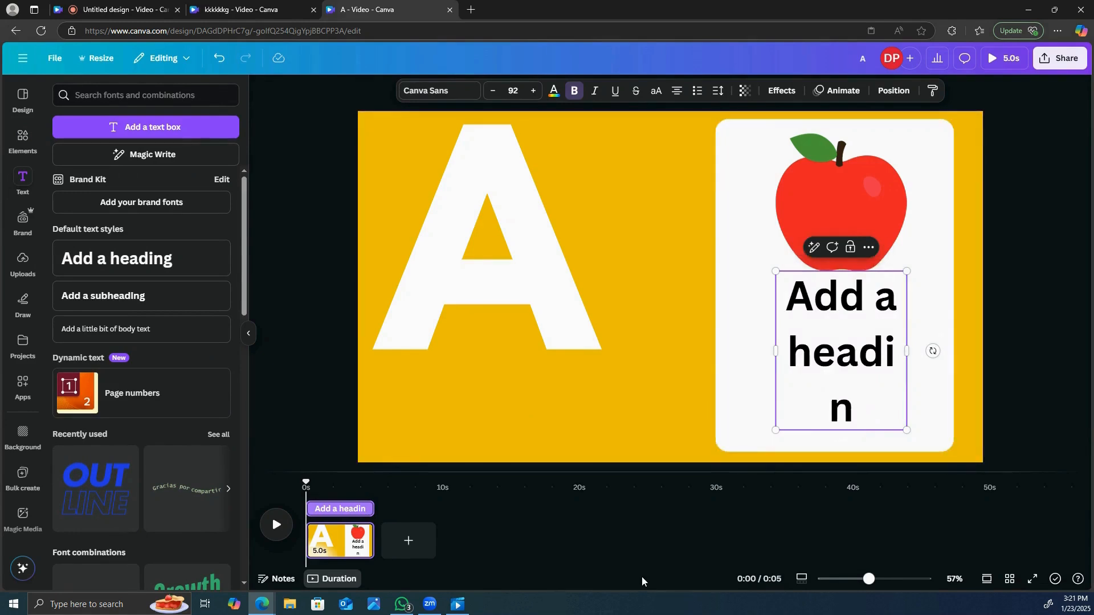
pyautogui.press('BackSpace')
pyautogui.press('BackSpace')
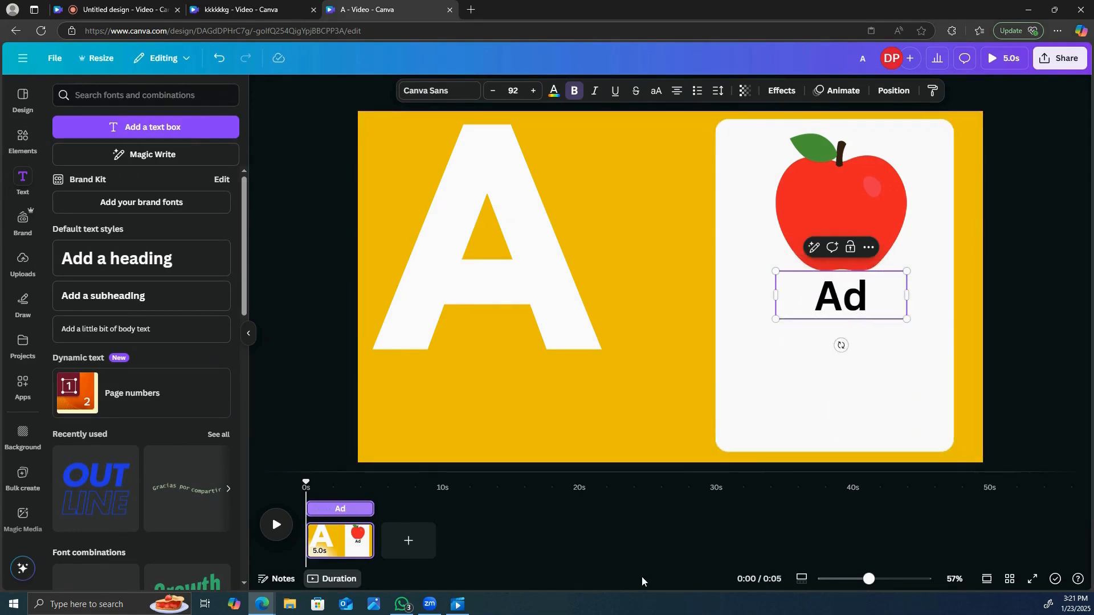
pyautogui.write('pple')
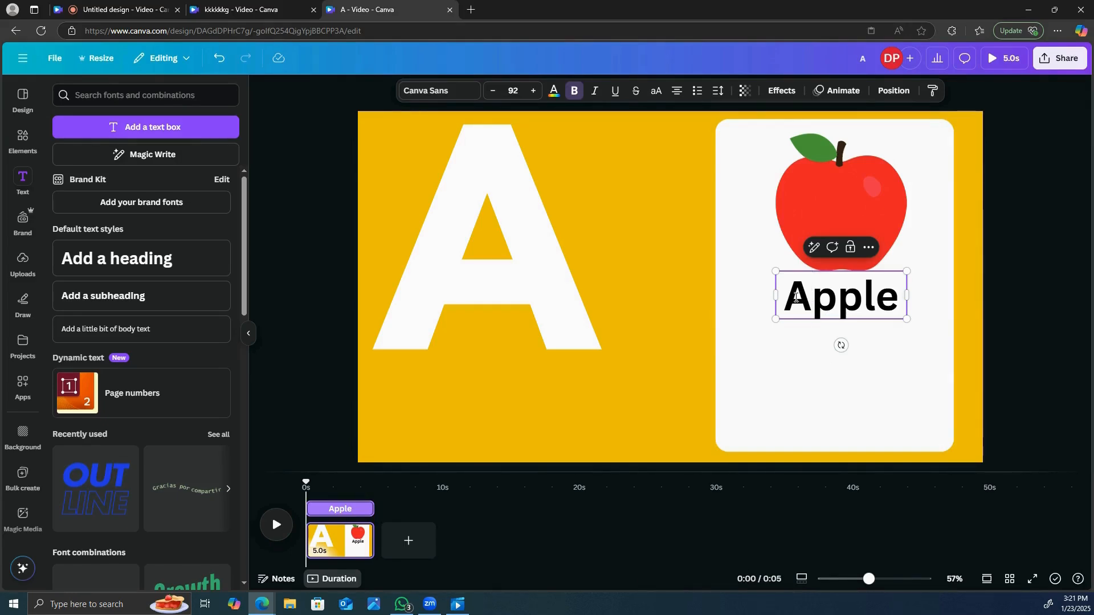
# - Color only the initial letter A of "Apple" with the apple's red from the document colors
pyautogui.moveTo(796, 297); pyautogui.dragTo(815, 297)
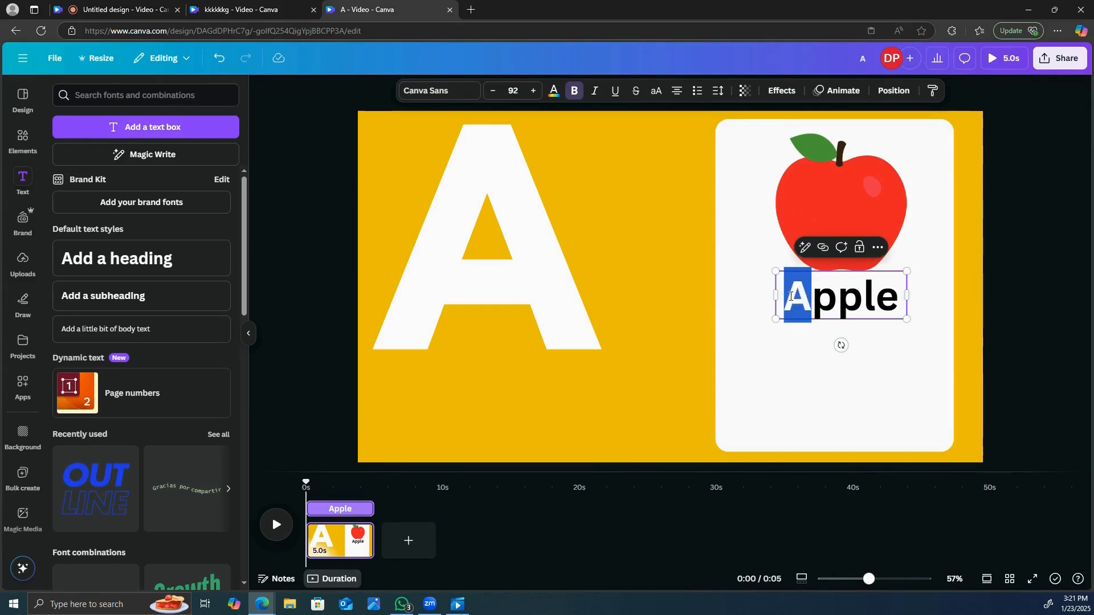
pyautogui.click(553, 93)
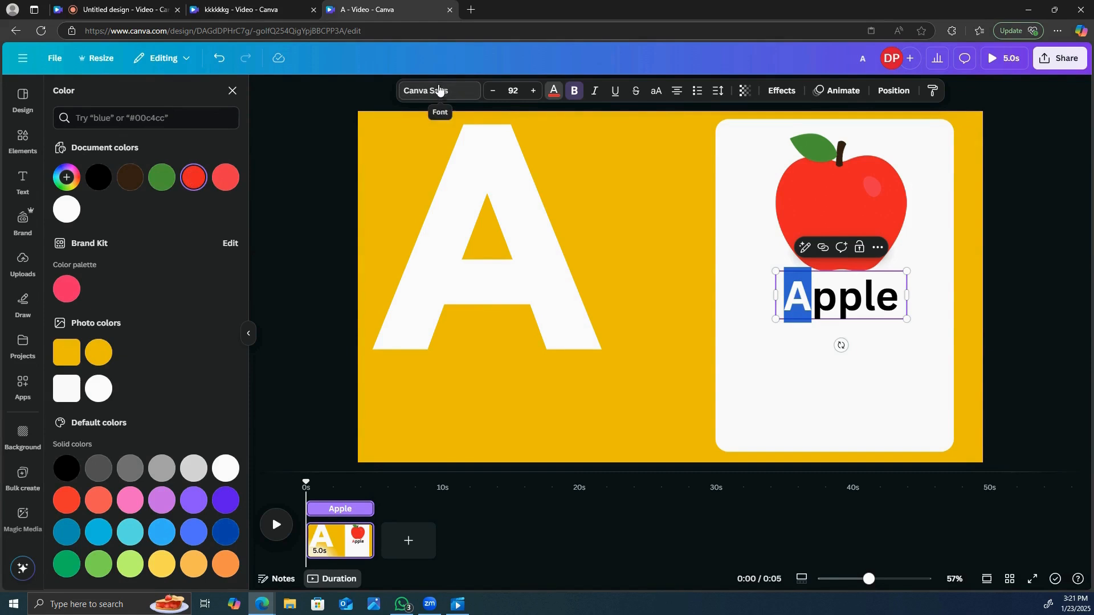
# - Set the font of the whole word "Apple" on the white card to League Spartan
pyautogui.click(1043, 171)
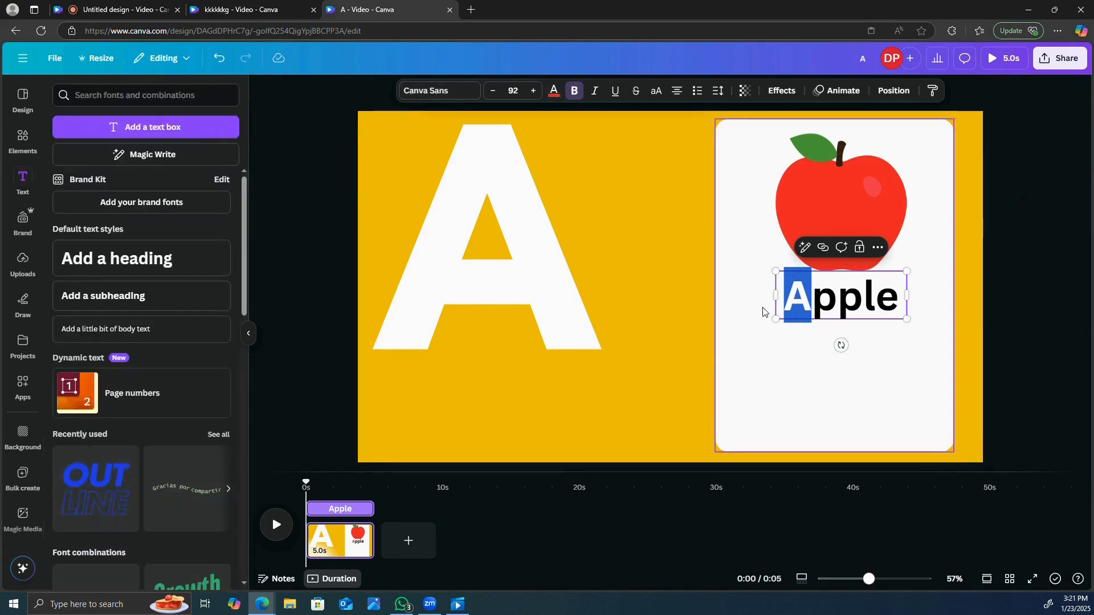
pyautogui.click(796, 295)
pyautogui.moveTo(789, 295); pyautogui.dragTo(893, 302)
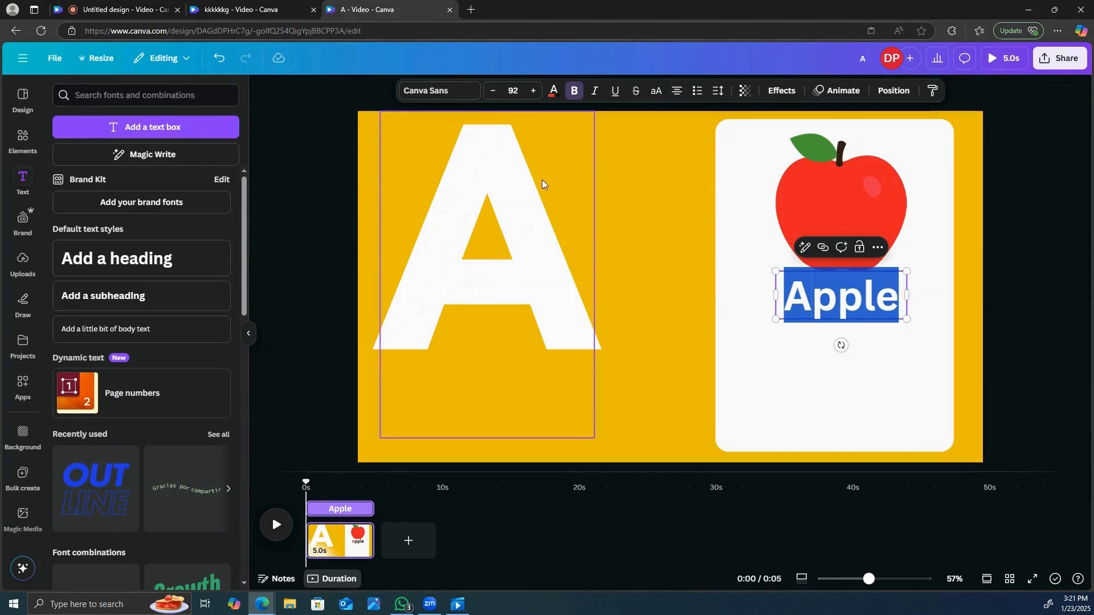
pyautogui.click(458, 87)
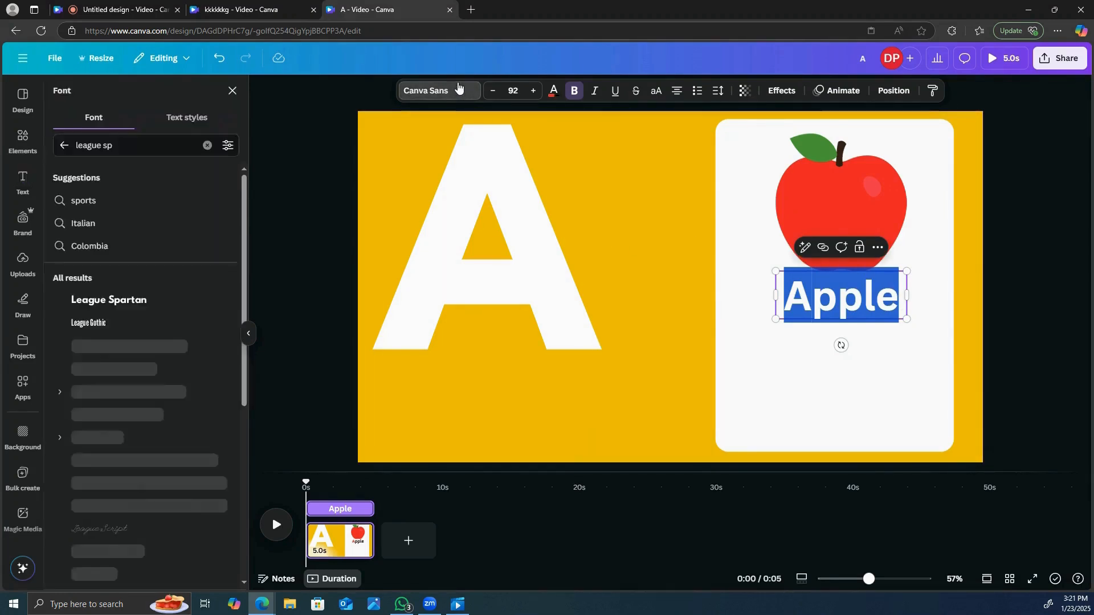
pyautogui.click(178, 300)
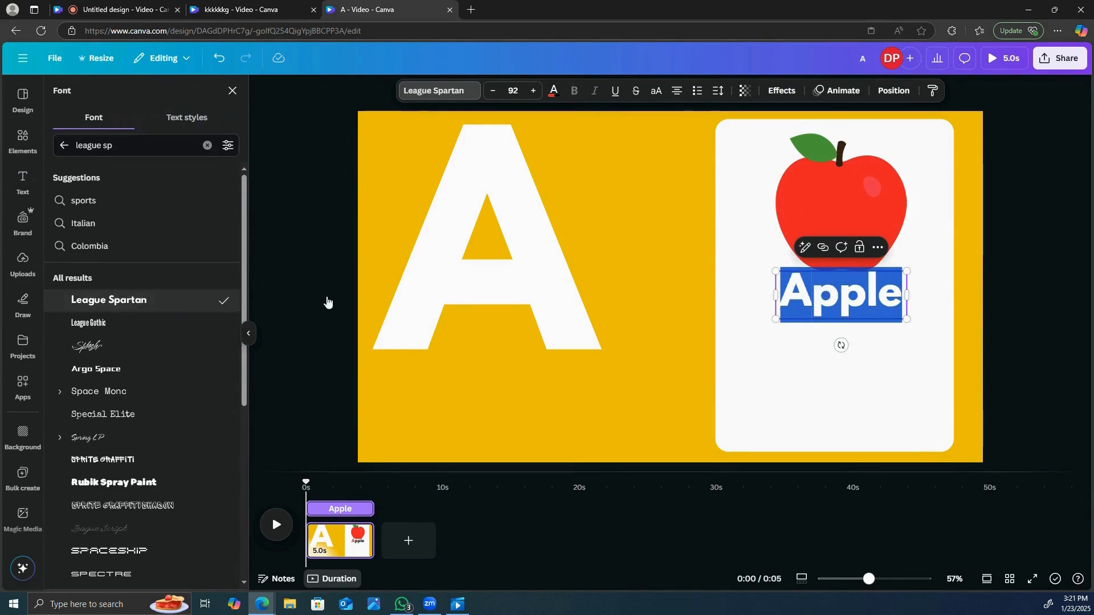
# - Move the word "Apple" lower on the card, clear of the apple, and enlarge it to size 140
pyautogui.click(875, 346)
pyautogui.moveTo(859, 307); pyautogui.dragTo(852, 355)
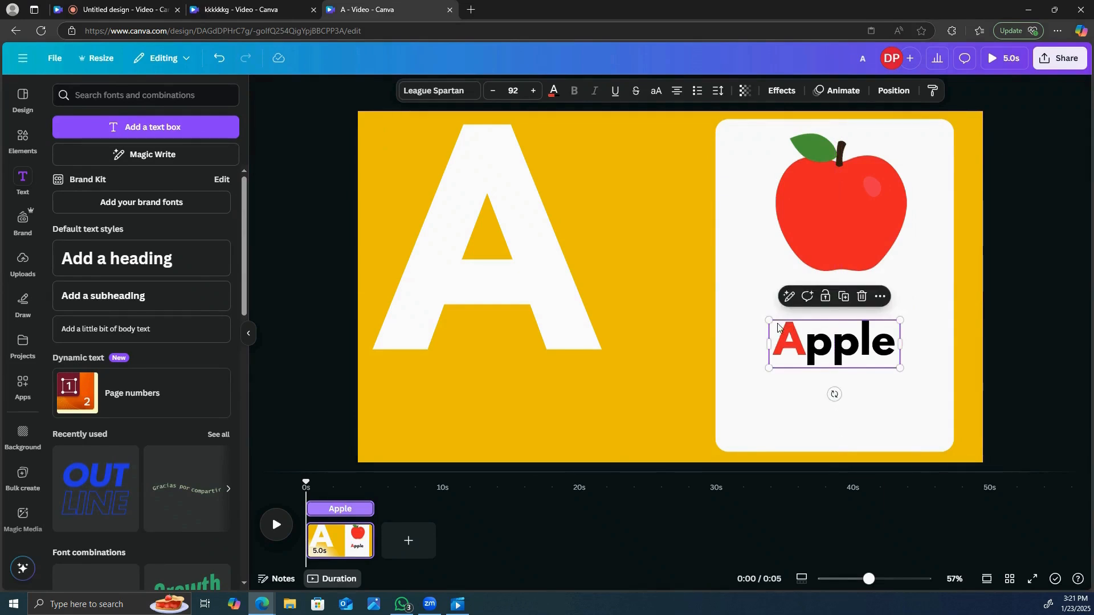
pyautogui.moveTo(768, 321); pyautogui.dragTo(710, 266)
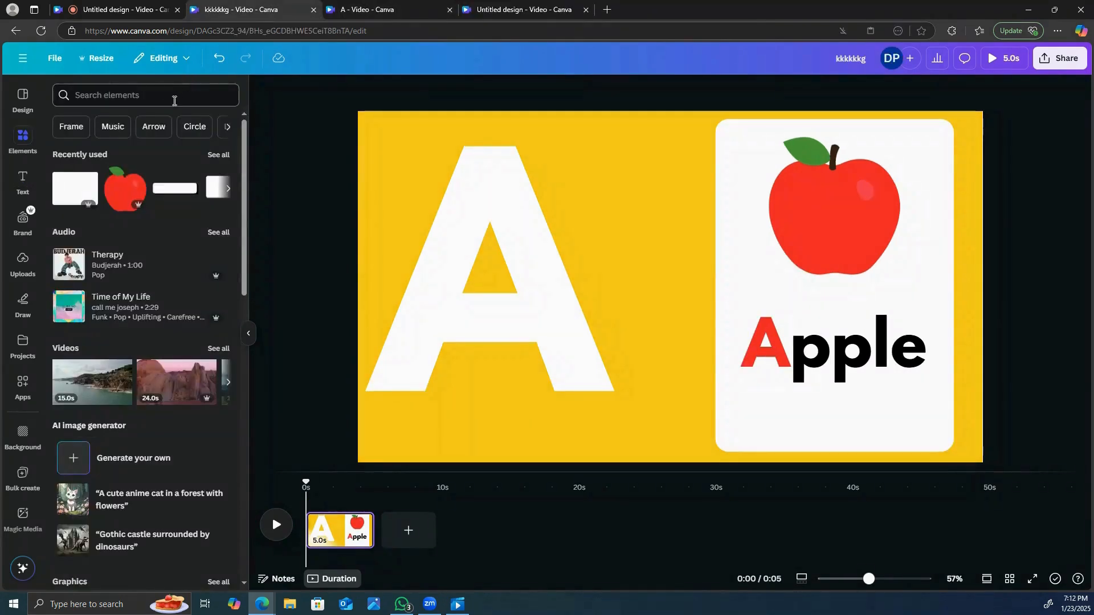
# - Search the elements for "shadow" and add the wide black rectangular shadow that fades downward from the graphics
pyautogui.click(143, 95)
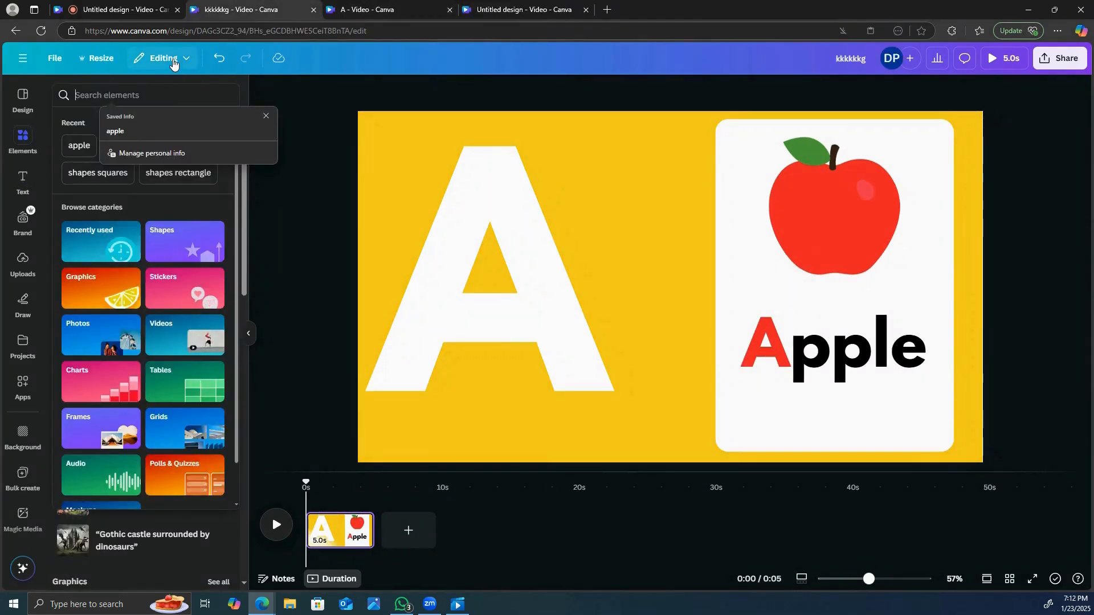
pyautogui.write('sha')
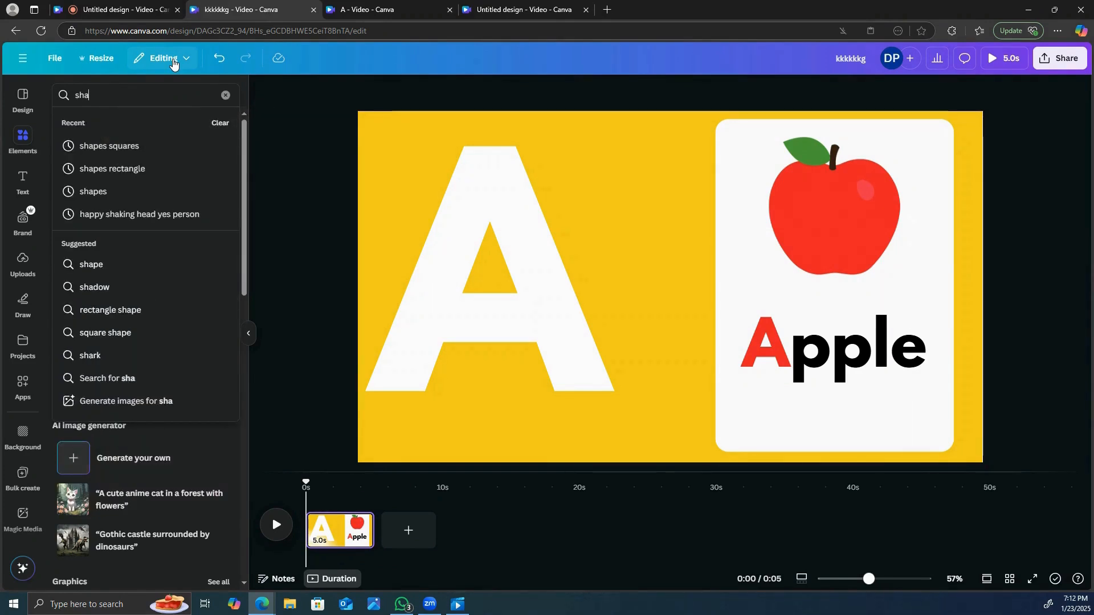
pyautogui.write('dow')
pyautogui.press('Return')
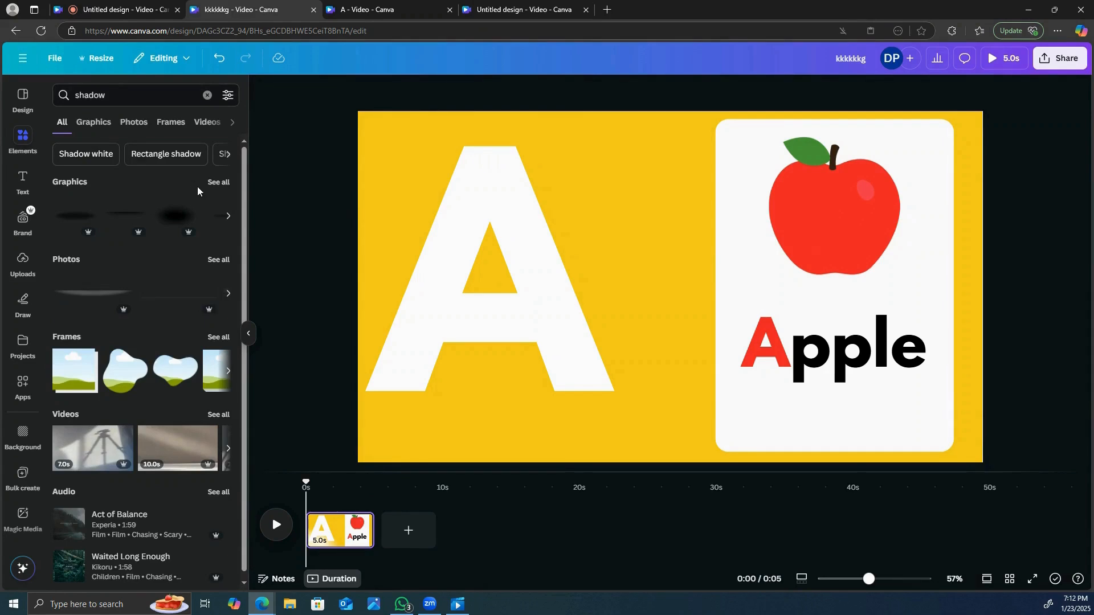
pyautogui.click(218, 181)
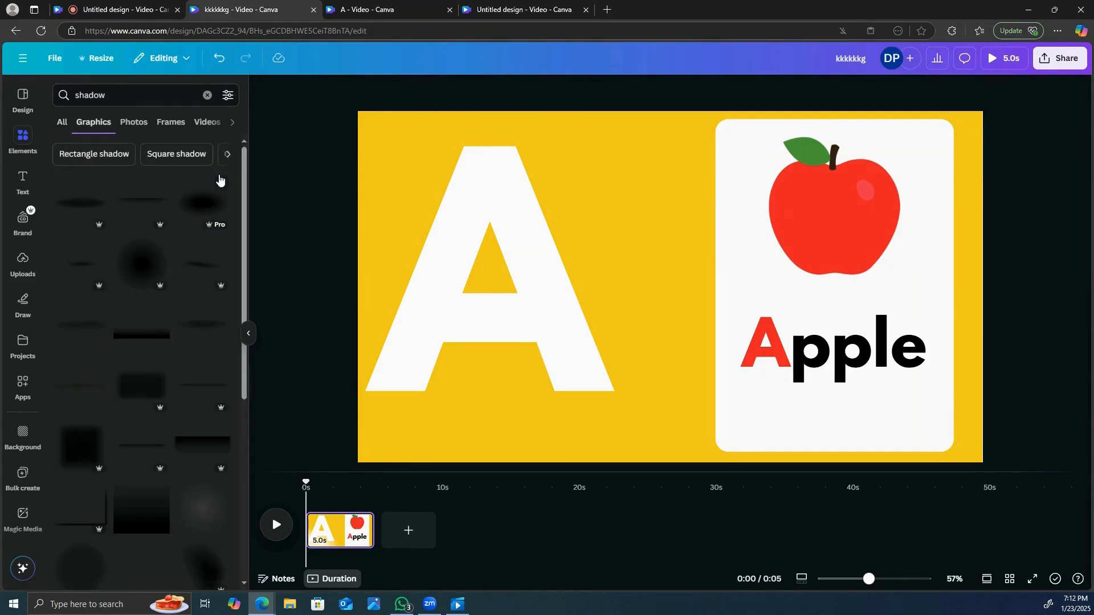
pyautogui.click(204, 445)
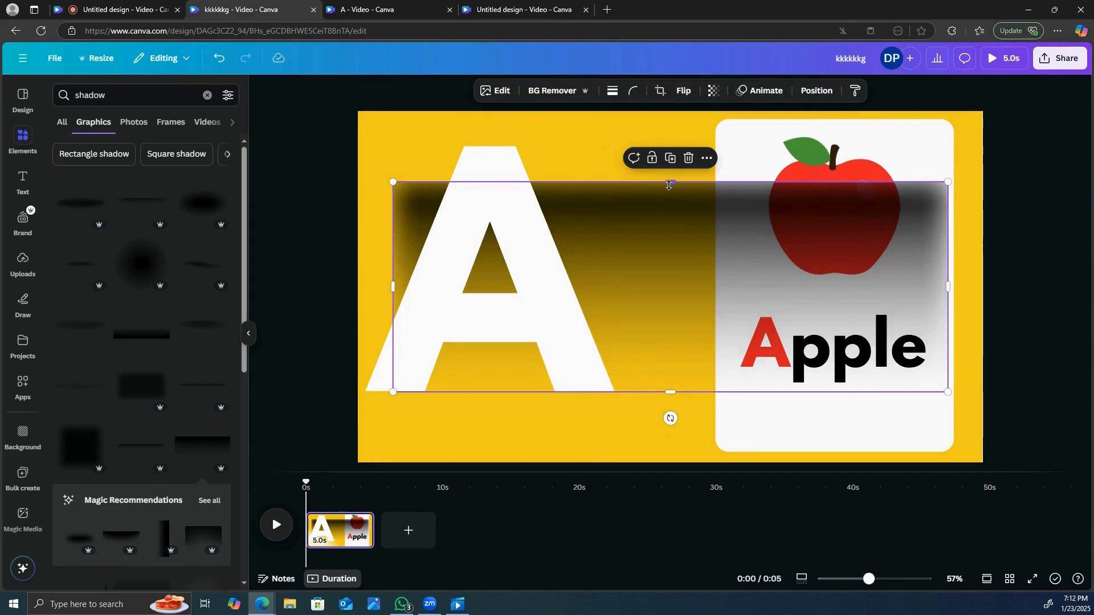
# - Shrink the shadow to a short, thin strip and place it below the left leg of the large A
pyautogui.moveTo(669, 185); pyautogui.dragTo(658, 328)
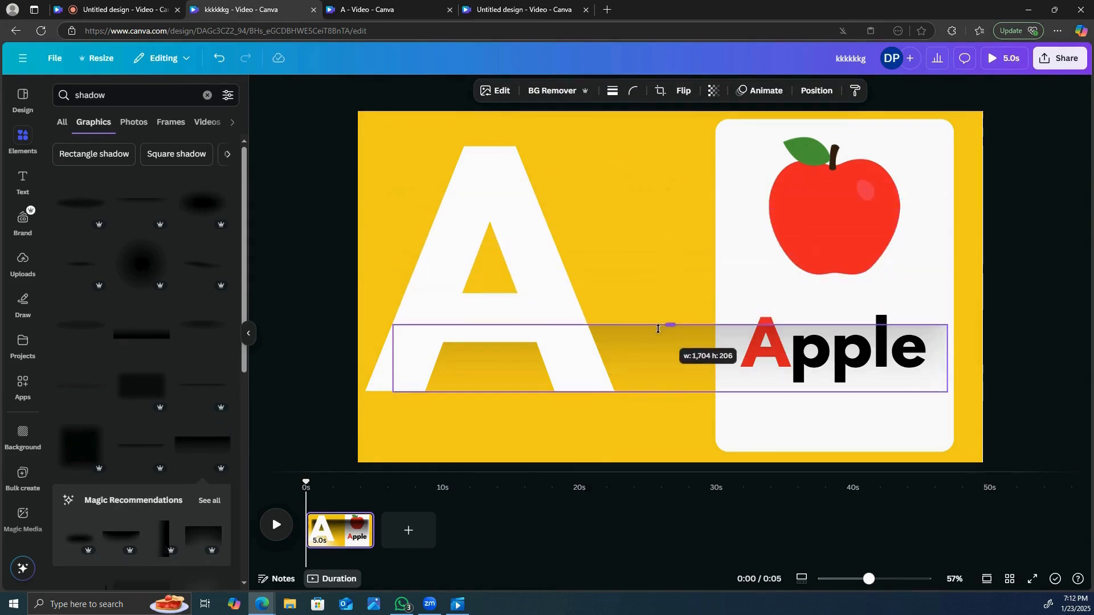
pyautogui.moveTo(393, 357); pyautogui.dragTo(661, 343)
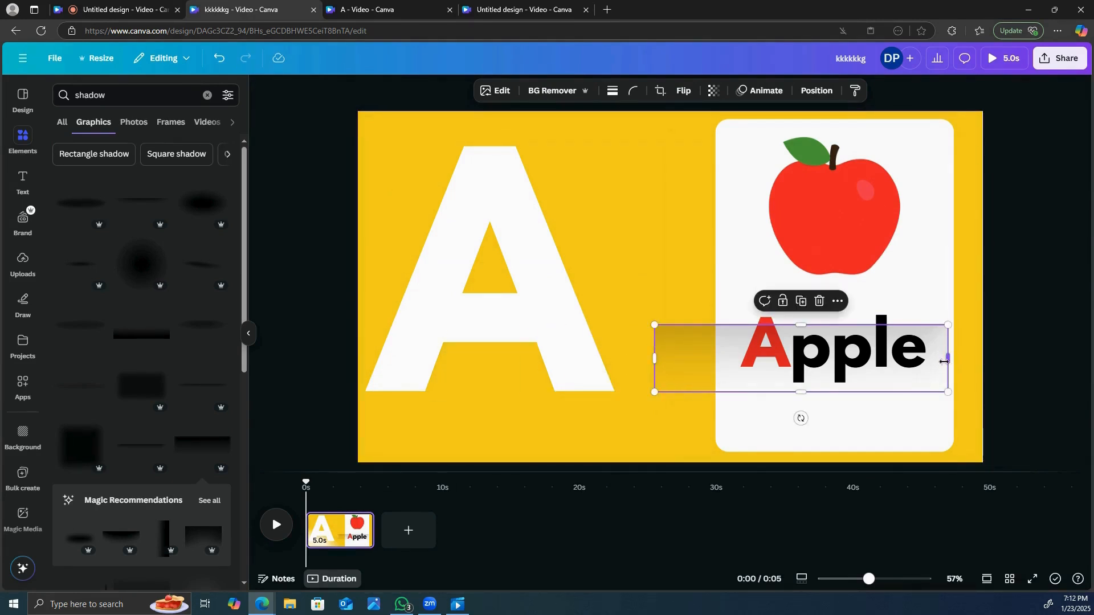
pyautogui.moveTo(944, 360); pyautogui.dragTo(734, 359)
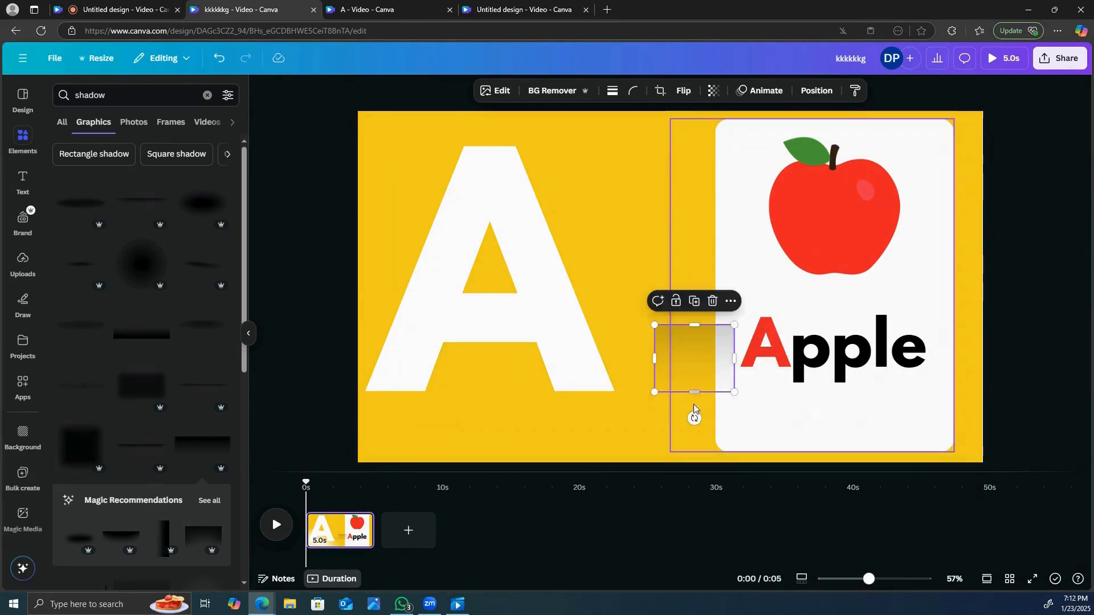
pyautogui.moveTo(694, 392); pyautogui.dragTo(433, 465)
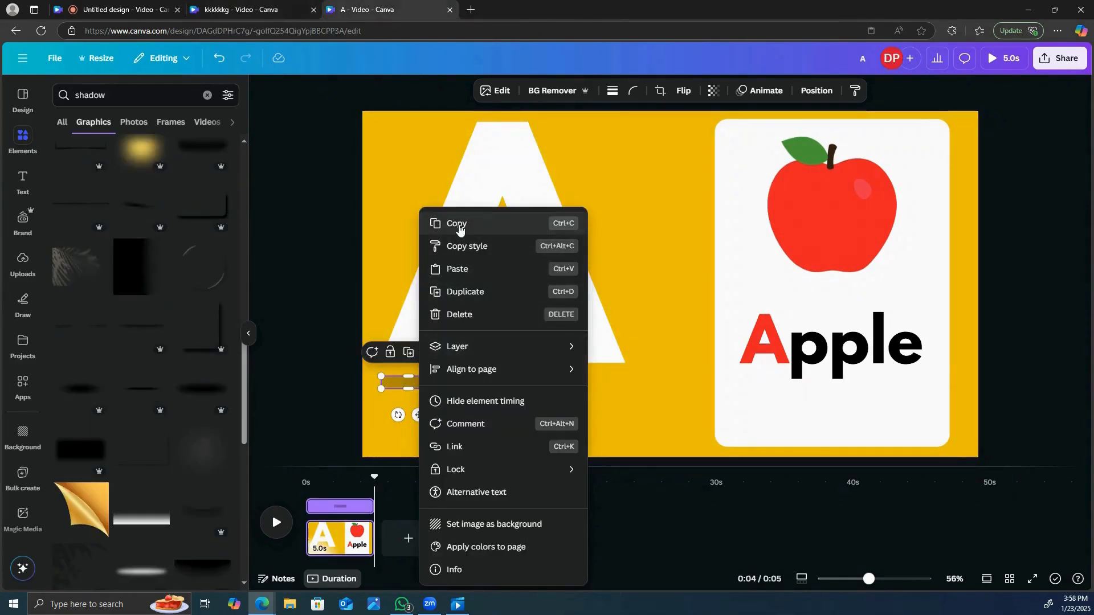
# - Paste a copy of the shadow strip below the A's right leg and group the letter with both shadows
pyautogui.click(459, 229)
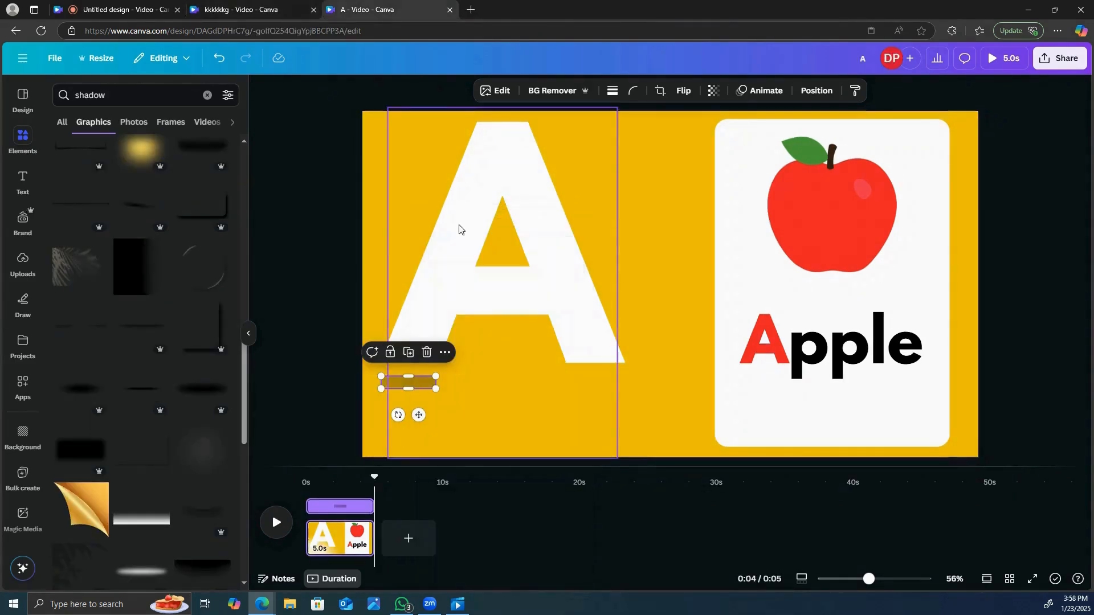
pyautogui.rightClick(378, 416)
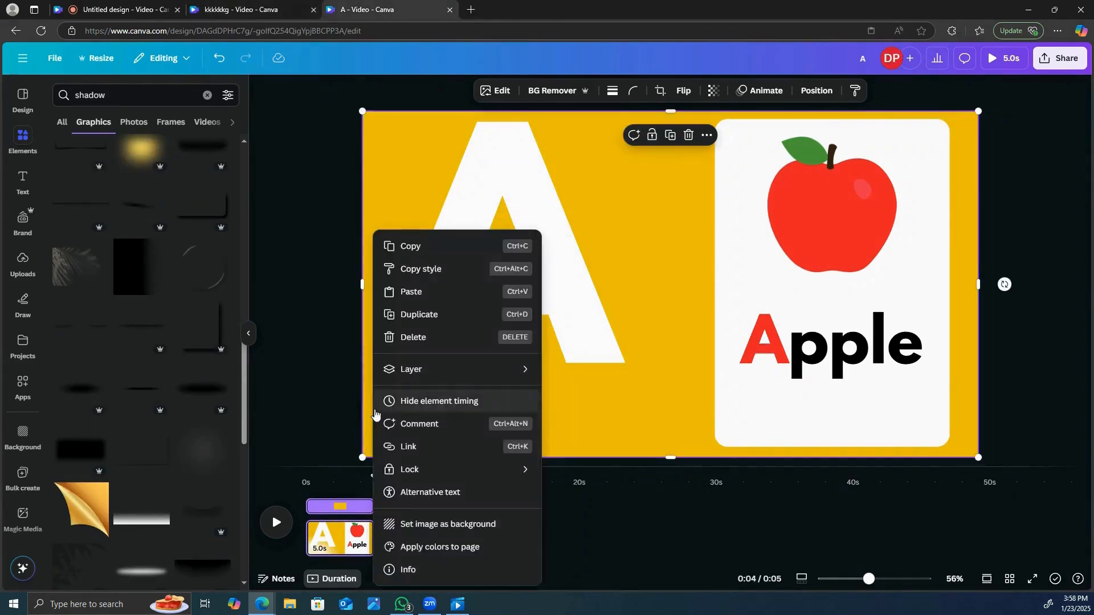
pyautogui.click(399, 293)
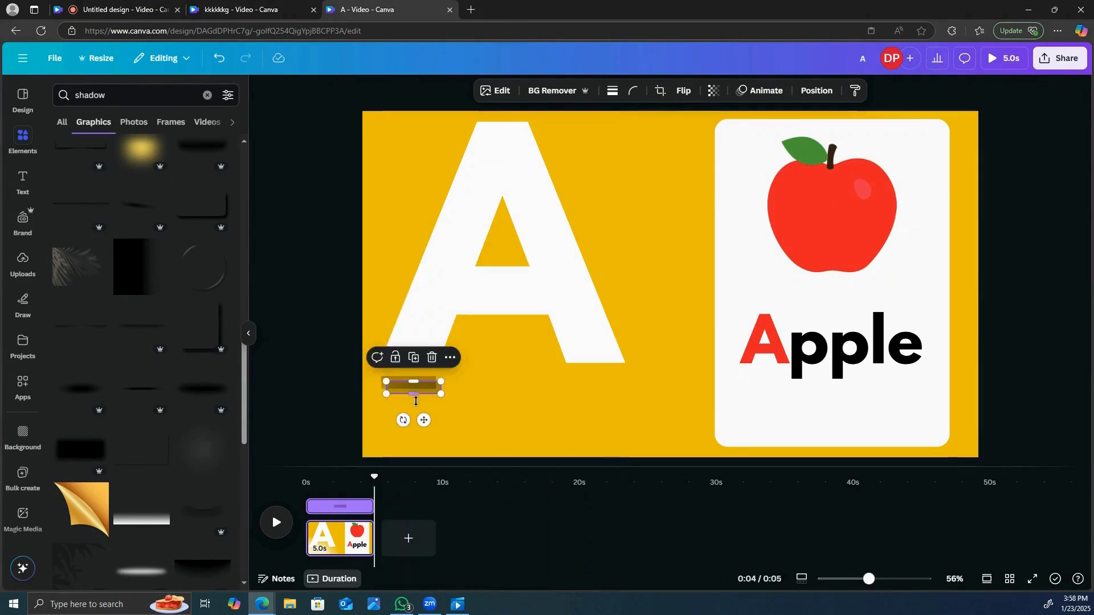
pyautogui.moveTo(423, 423); pyautogui.dragTo(606, 422)
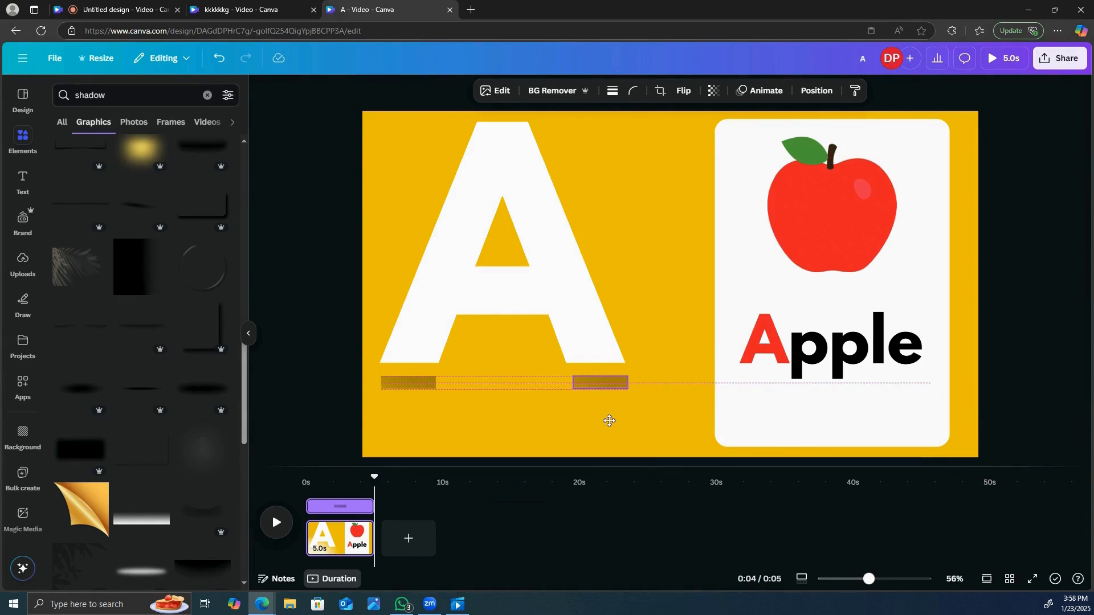
pyautogui.moveTo(322, 104); pyautogui.dragTo(665, 416)
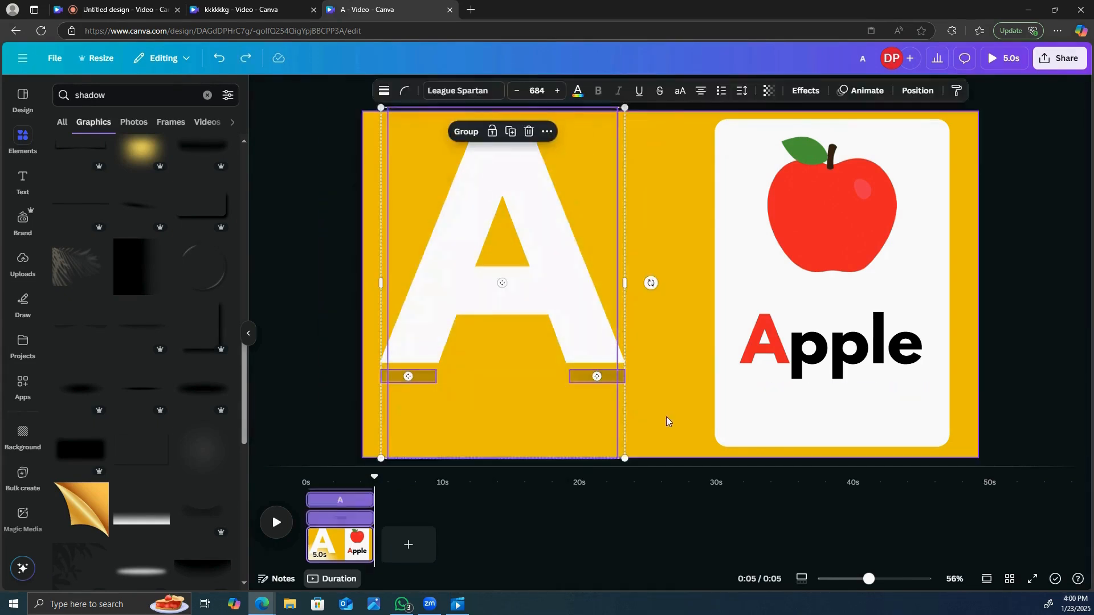
pyautogui.click(466, 133)
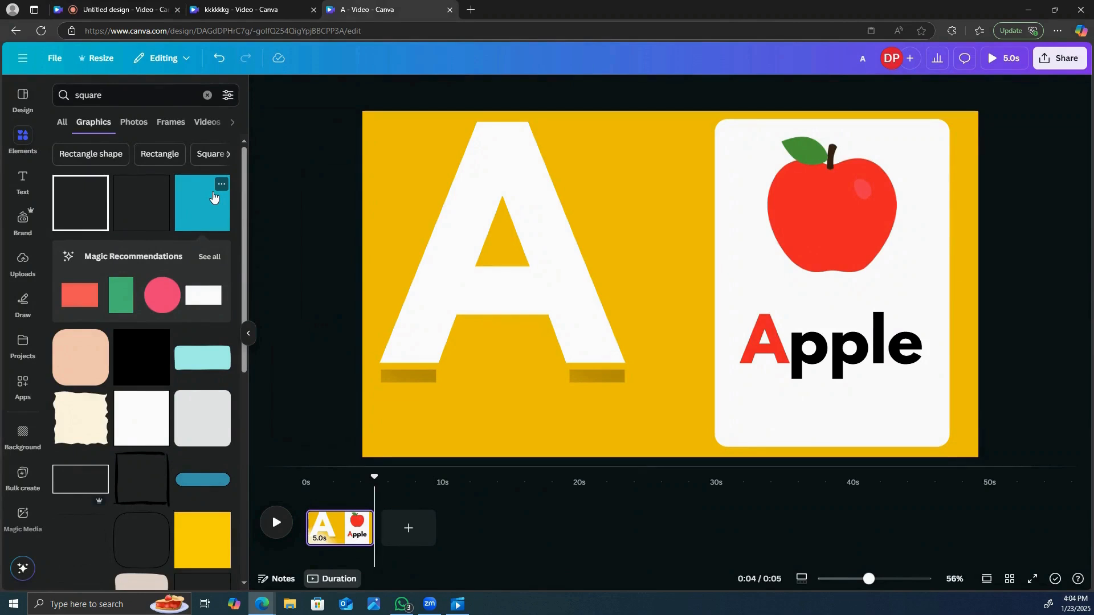
# - Add a solid blue square from the "square" graphics, move it over the card's left edge, and set its transparency to 0
pyautogui.click(213, 196)
pyautogui.moveTo(654, 259); pyautogui.dragTo(686, 265)
pyautogui.moveTo(634, 224); pyautogui.dragTo(706, 254)
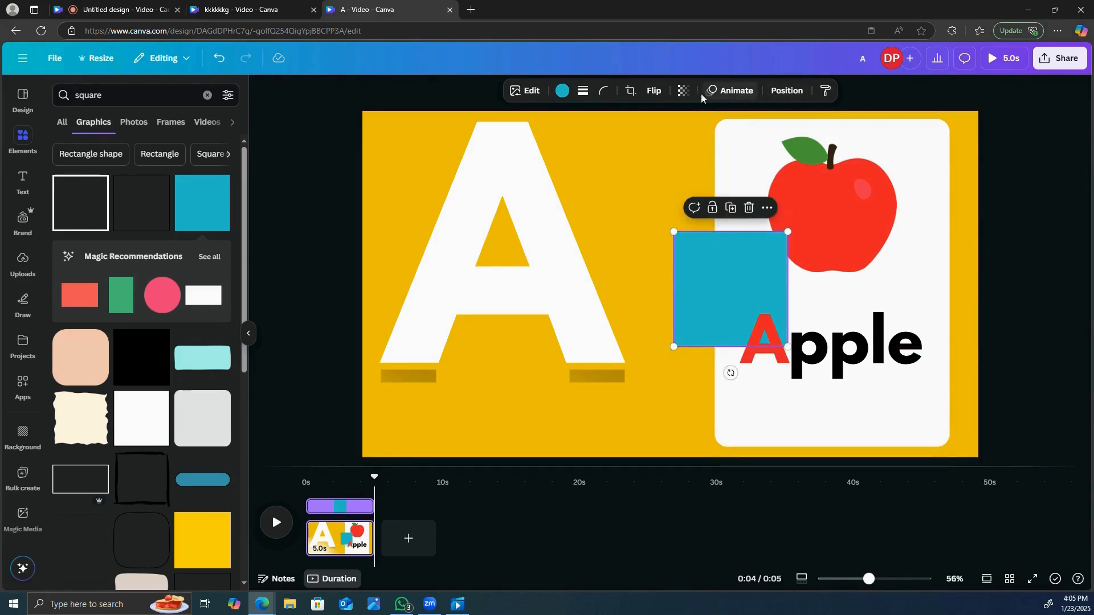
pyautogui.click(684, 90)
pyautogui.moveTo(708, 145); pyautogui.dragTo(625, 142)
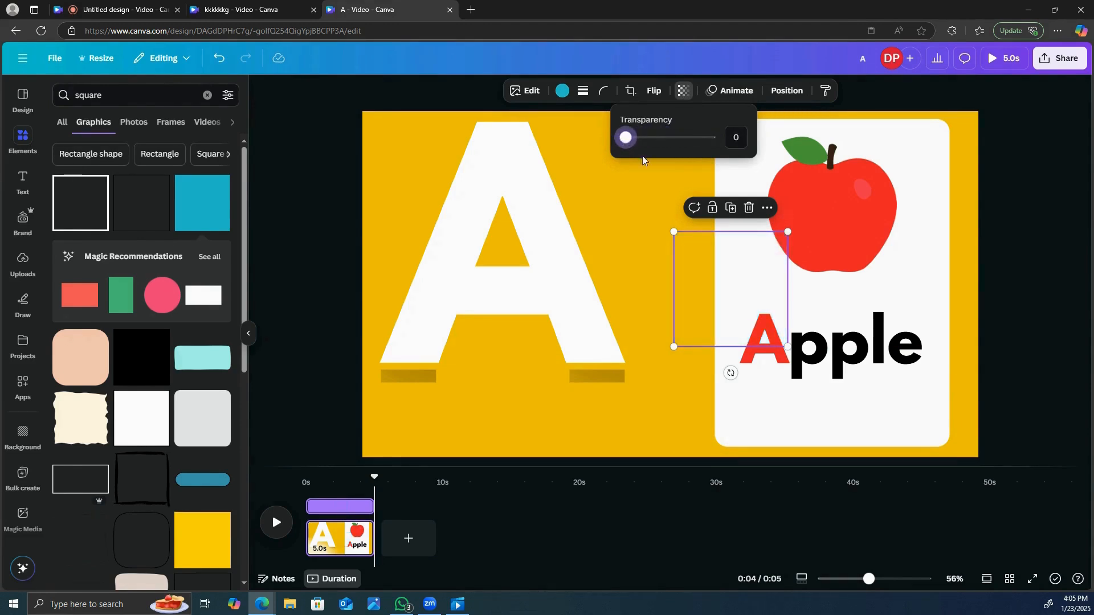
# - Shift the invisible square slightly upward and group it with the white card, the apple and the word "Apple"
pyautogui.moveTo(750, 293); pyautogui.dragTo(745, 260)
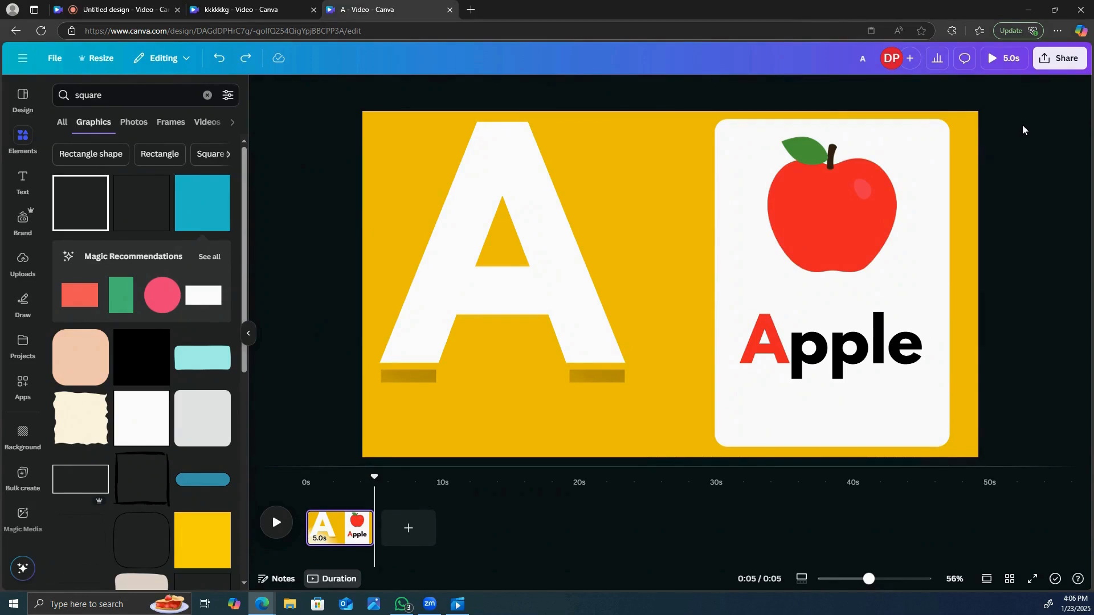
pyautogui.moveTo(1020, 122); pyautogui.dragTo(707, 463)
pyautogui.click(774, 143)
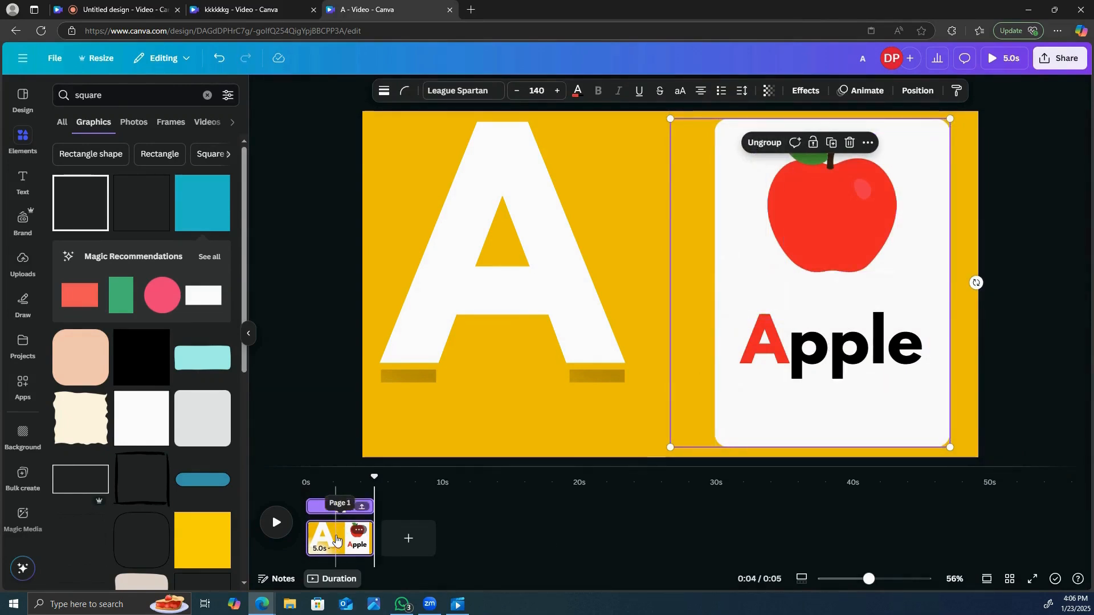
# - Duplicate the page and move the A group off the left edge of the copy
pyautogui.rightClick(334, 543)
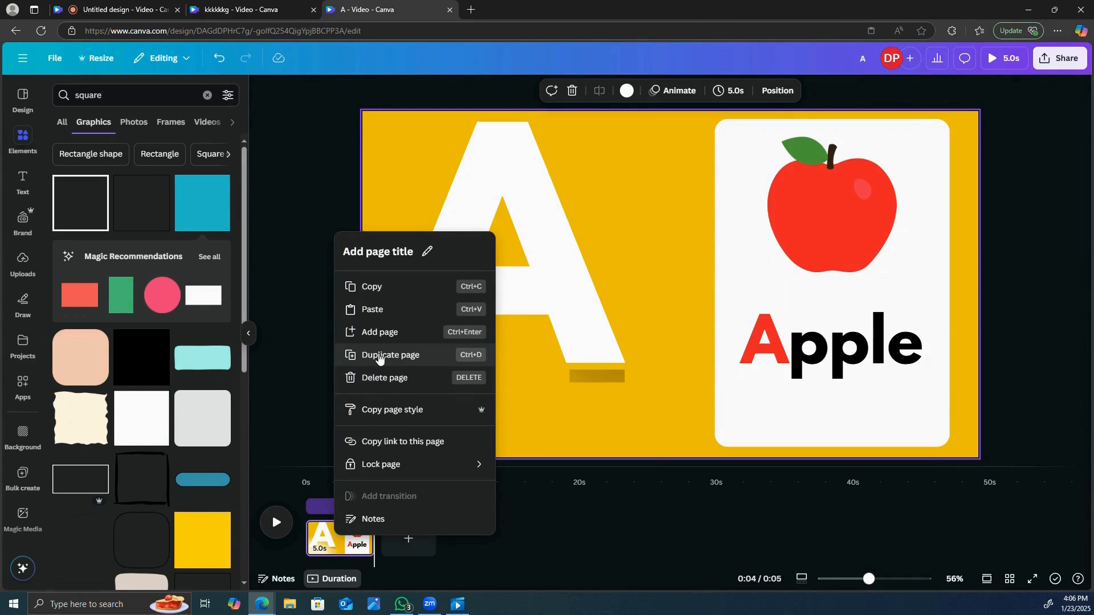
pyautogui.click(378, 354)
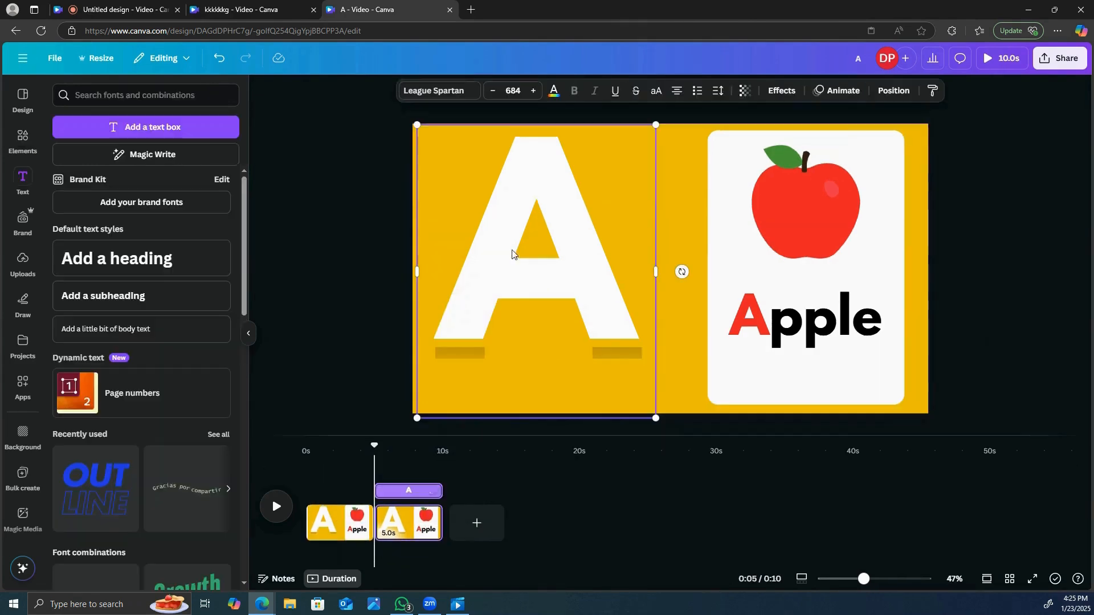
pyautogui.moveTo(617, 230); pyautogui.dragTo(380, 235)
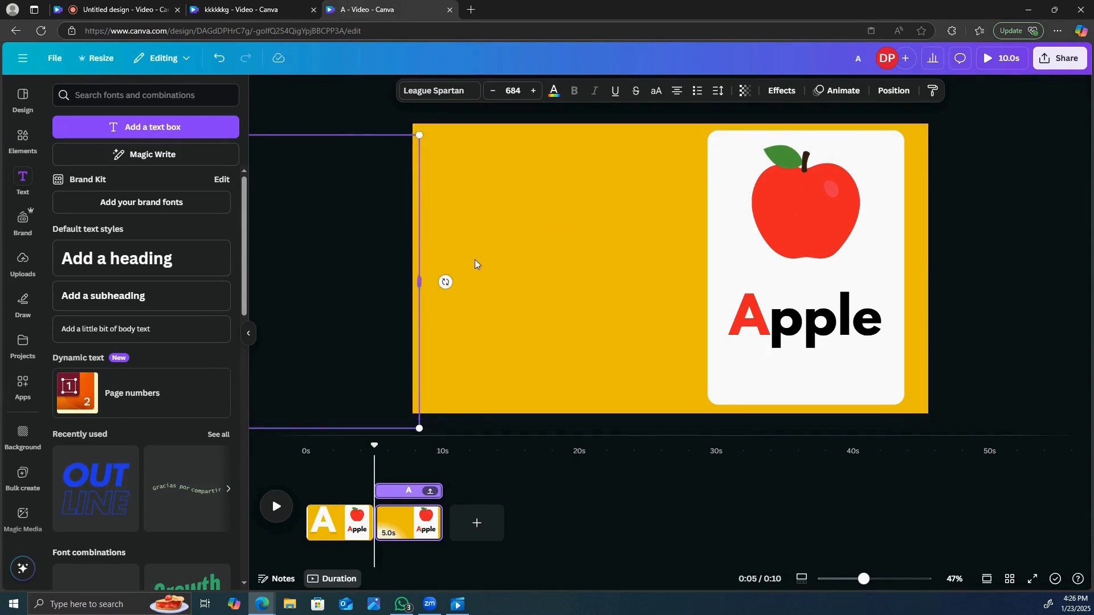
# - Move the card group off the page's right edge and place this emptied page first in the timeline
pyautogui.click(804, 211)
pyautogui.moveTo(858, 278); pyautogui.dragTo(1081, 281)
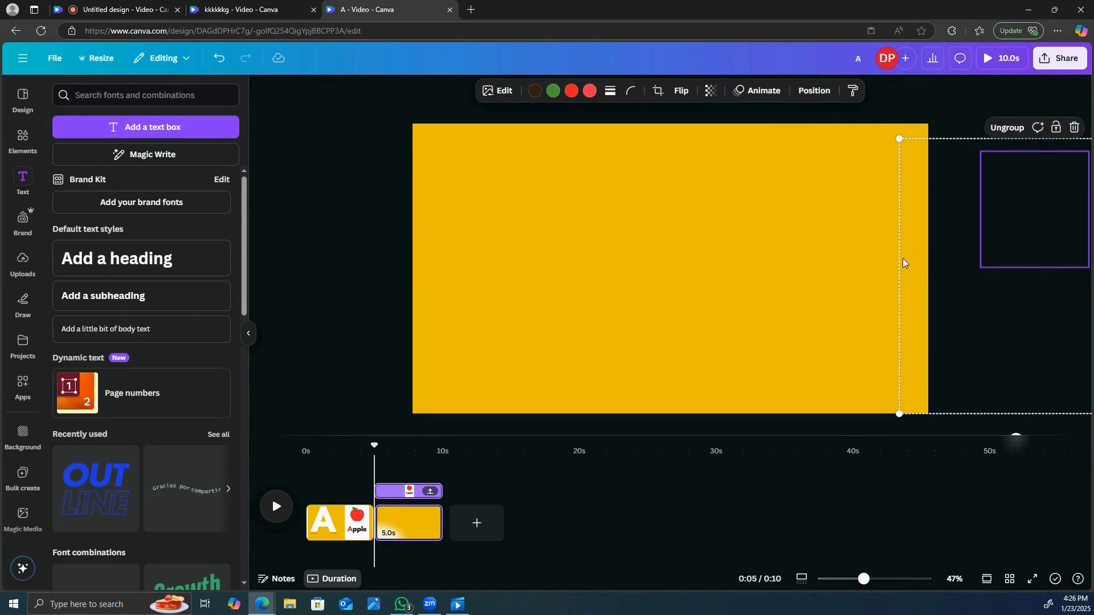
pyautogui.moveTo(400, 527); pyautogui.dragTo(261, 531)
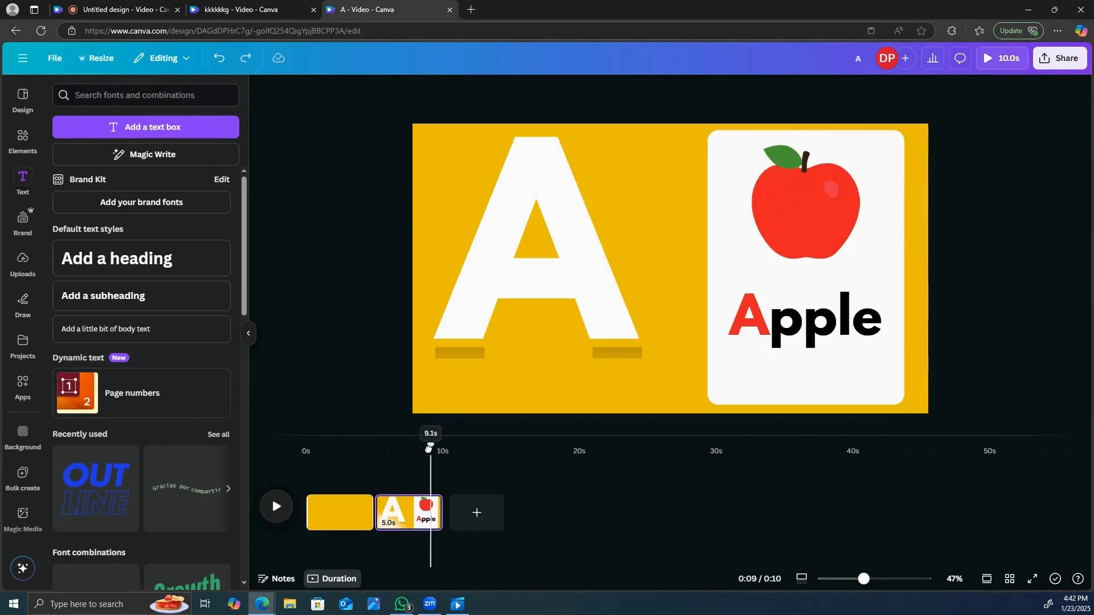
# - Apply a Match & Move transition between the two pages with a duration of 1 second
pyautogui.moveTo(431, 461); pyautogui.dragTo(379, 460)
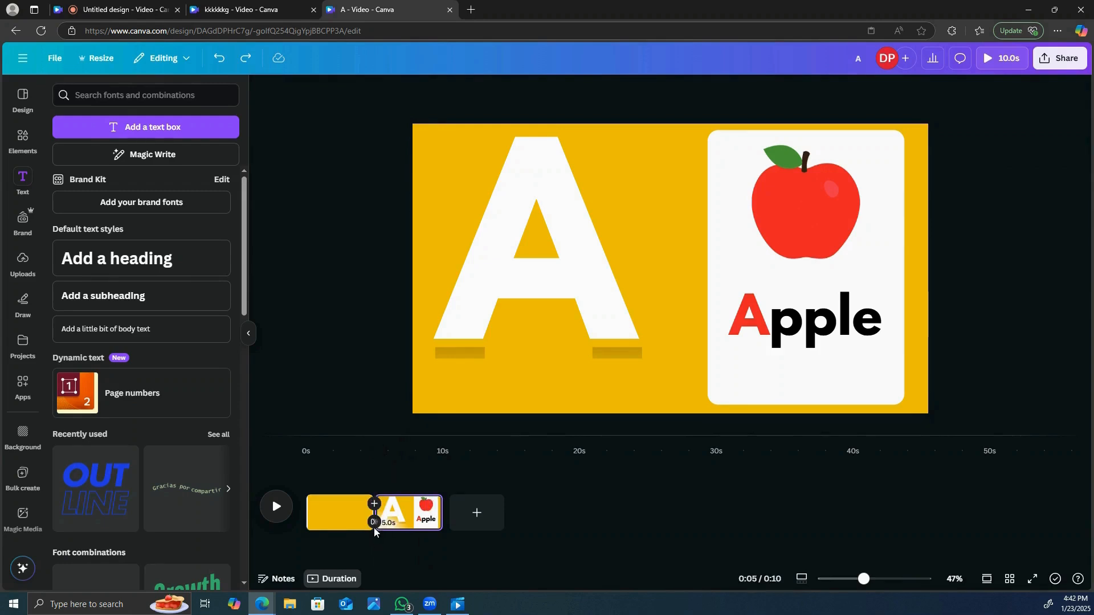
pyautogui.click(374, 522)
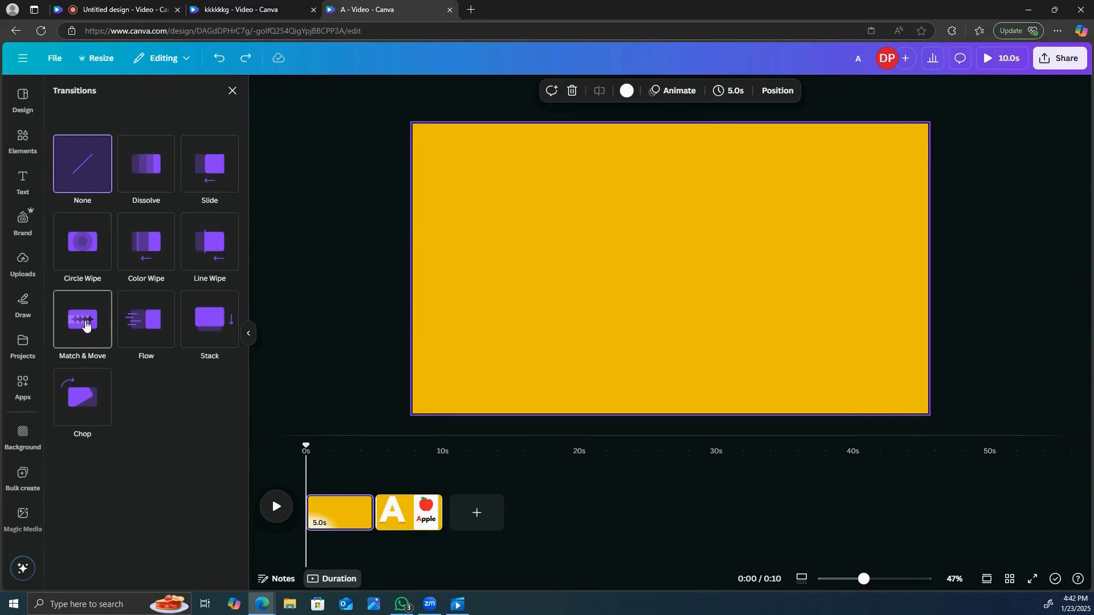
pyautogui.click(86, 320)
pyautogui.moveTo(77, 407); pyautogui.dragTo(111, 408)
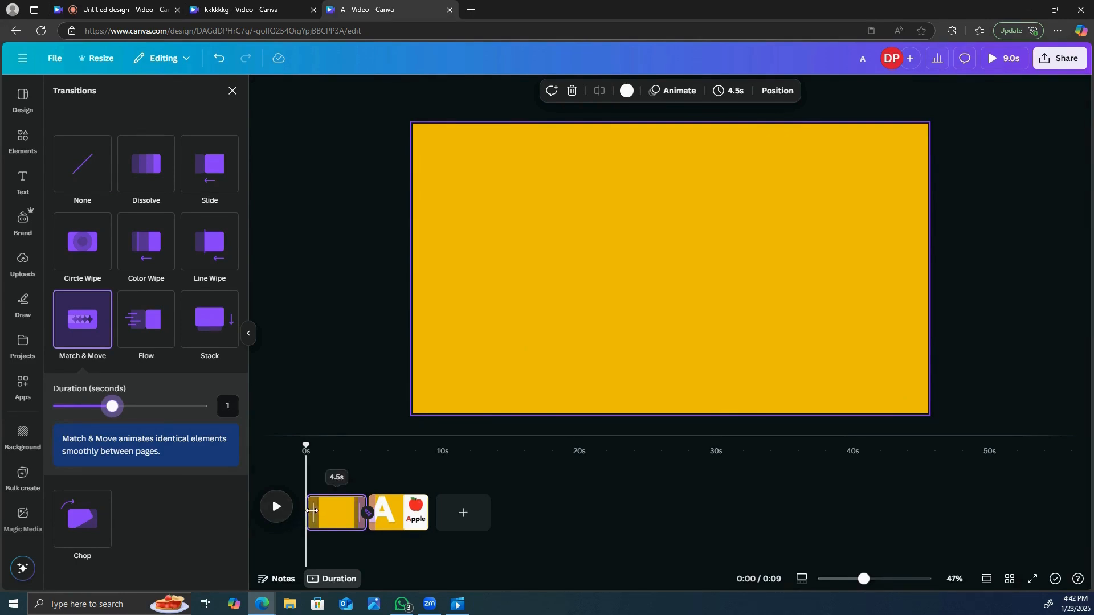
# - Shorten the blank first page to 1.8 seconds, then duplicate it and place the copy at the end of the timeline
pyautogui.moveTo(312, 511); pyautogui.dragTo(349, 517)
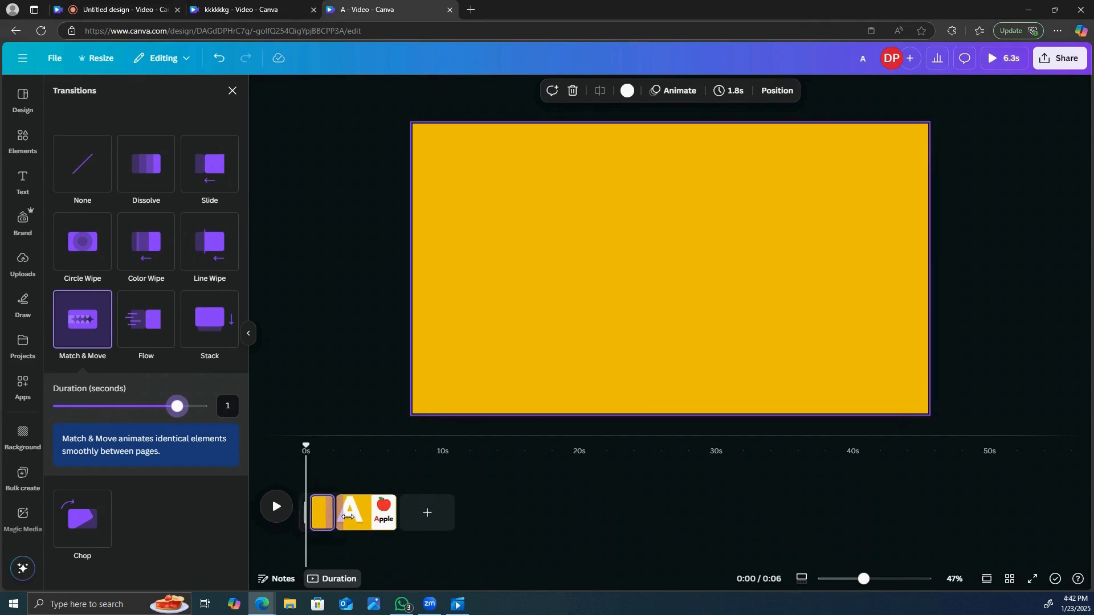
pyautogui.rightClick(317, 512)
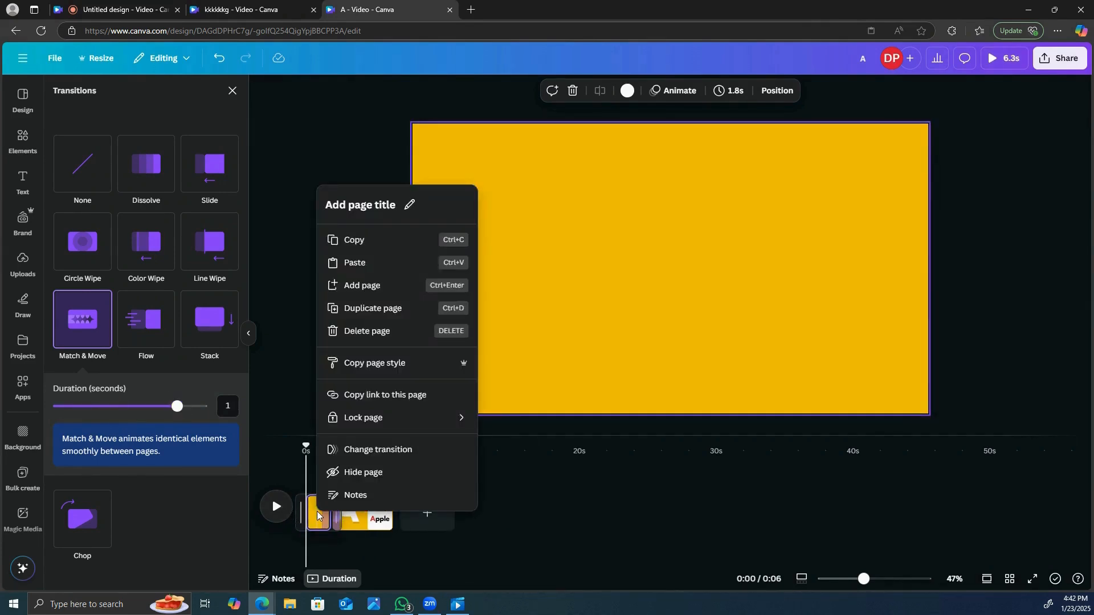
pyautogui.click(363, 309)
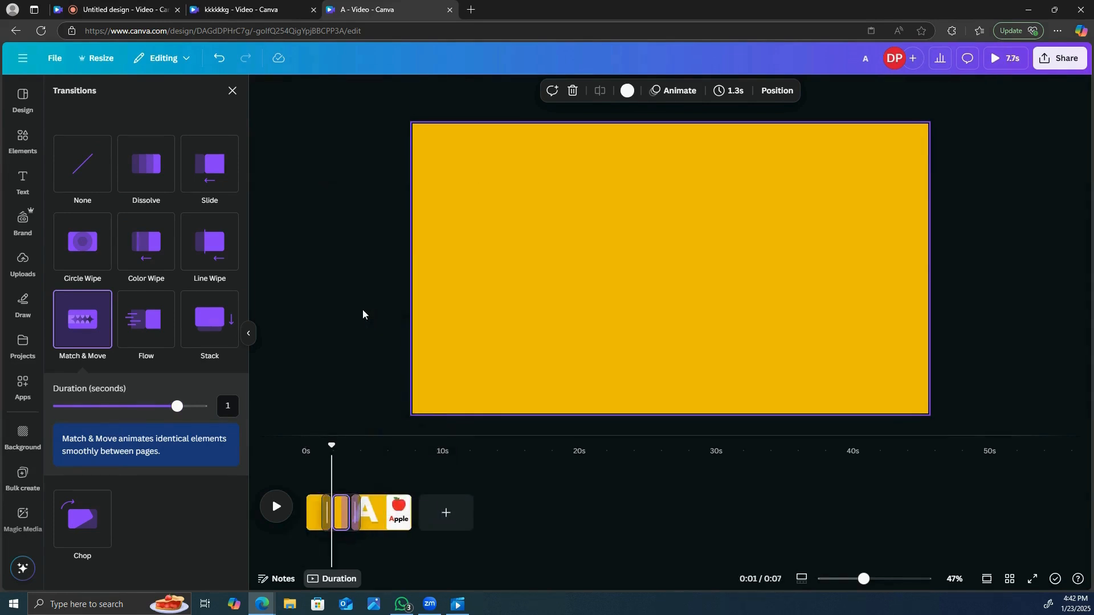
pyautogui.moveTo(341, 513); pyautogui.dragTo(422, 504)
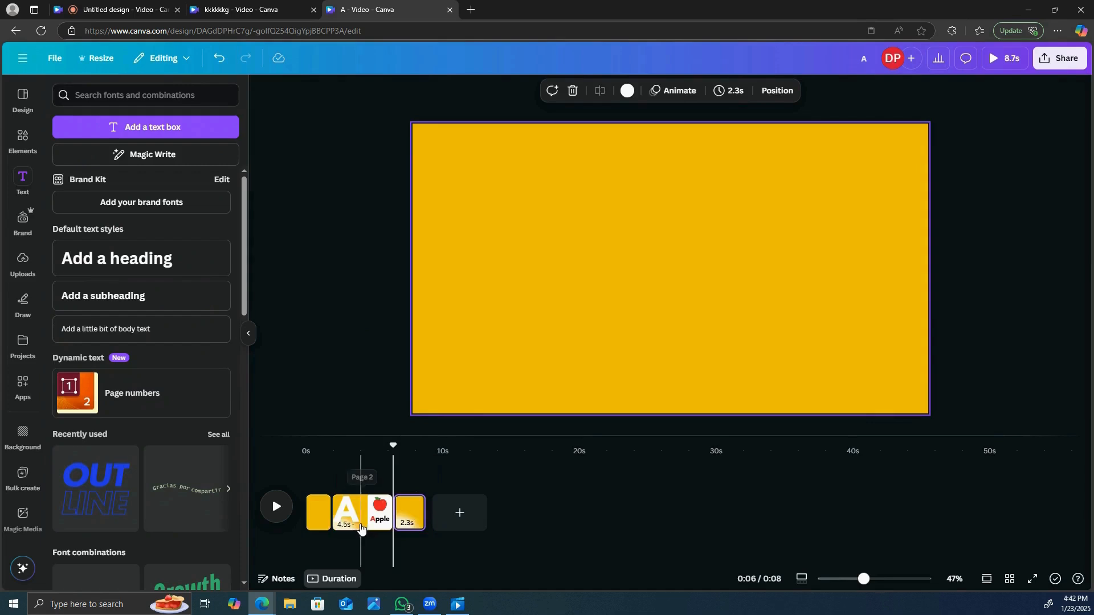
# - Shorten the A and apple page to 2.0 seconds and apply a Match & Move transition longer than 0.5 seconds between it and the last page
pyautogui.click(360, 520)
pyautogui.moveTo(339, 513); pyautogui.dragTo(374, 525)
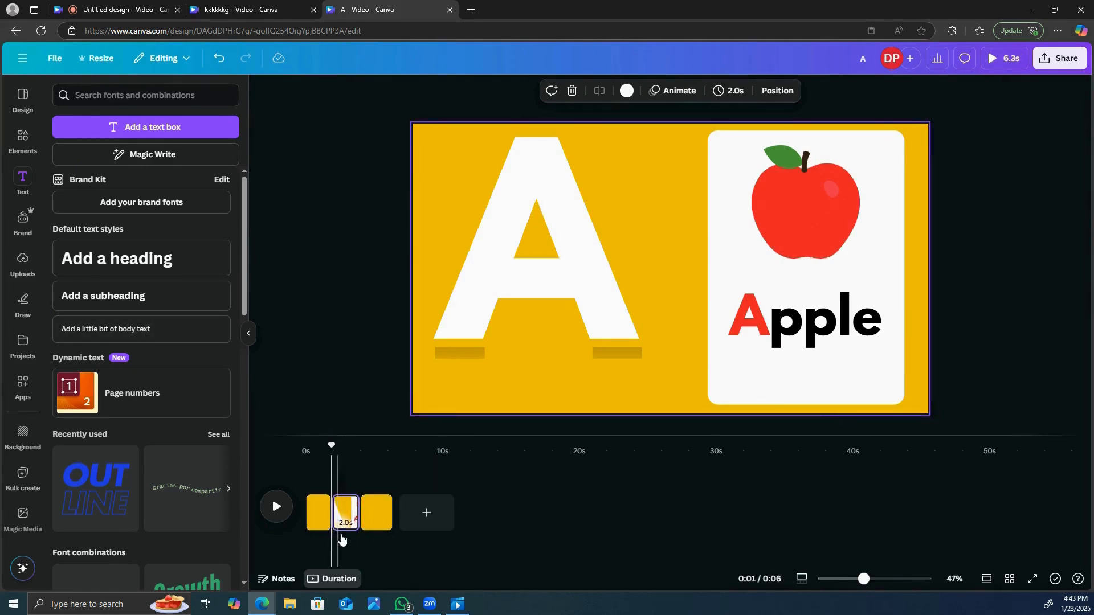
pyautogui.click(359, 529)
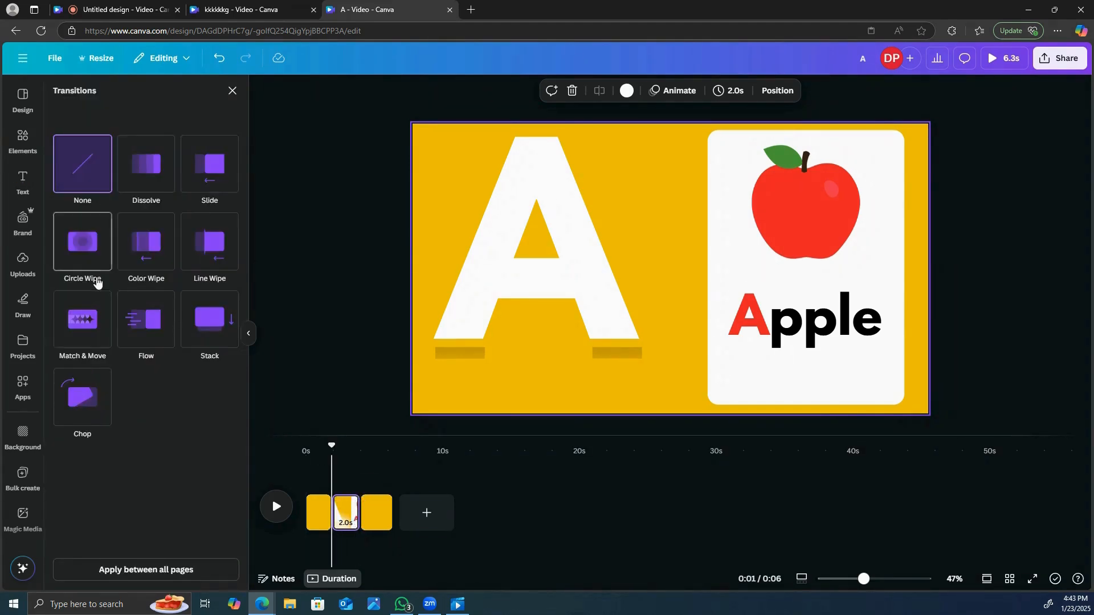
pyautogui.click(85, 318)
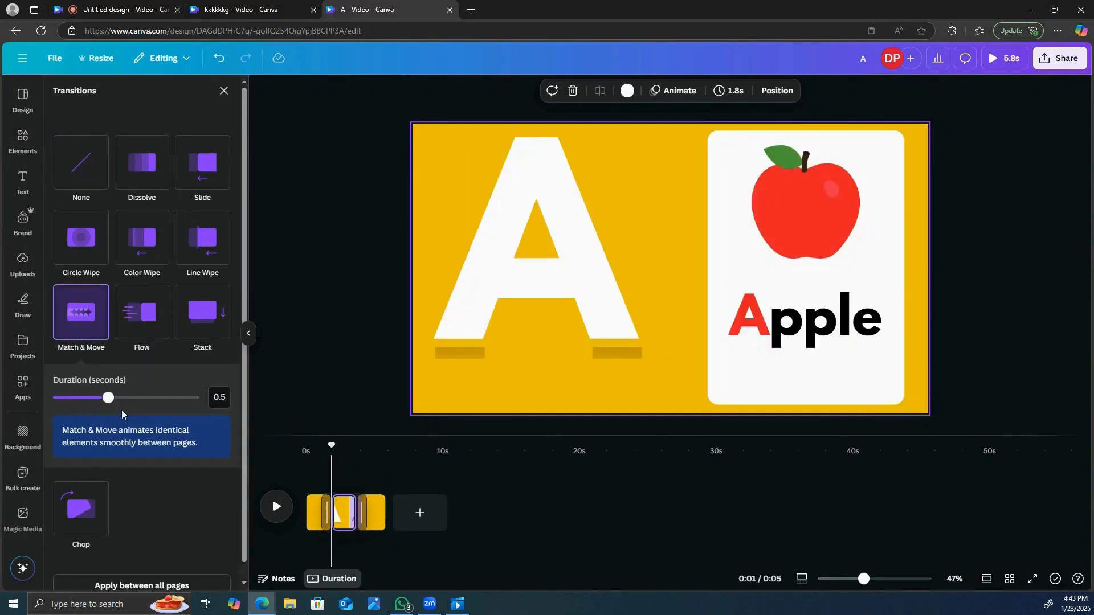
pyautogui.moveTo(110, 403); pyautogui.dragTo(169, 405)
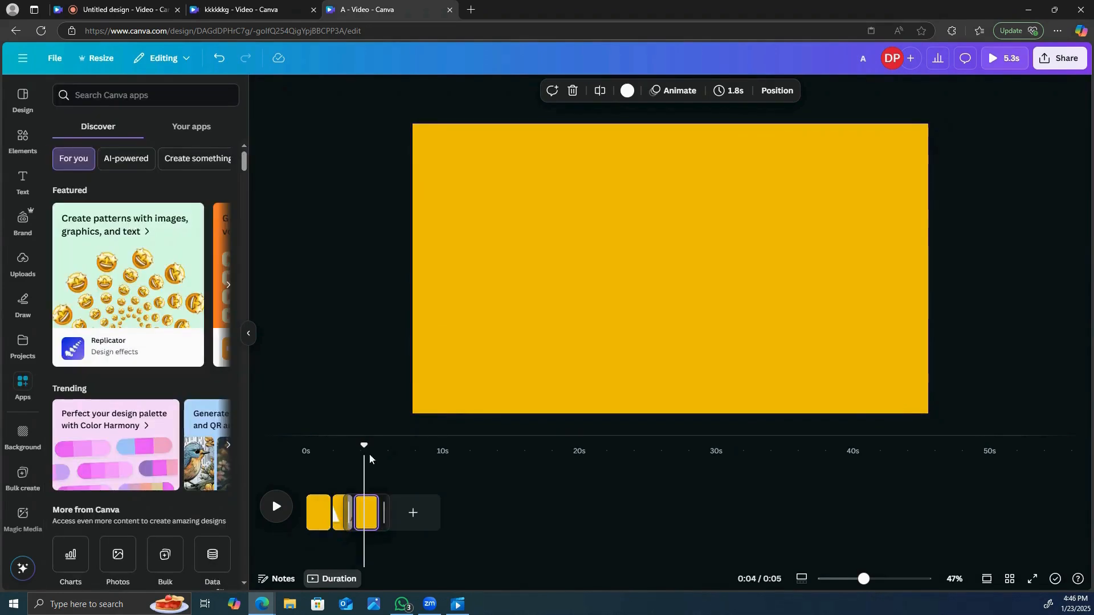
# - Play the video from the beginning to check how the A and the apple card move in and out
pyautogui.moveTo(362, 447); pyautogui.dragTo(296, 441)
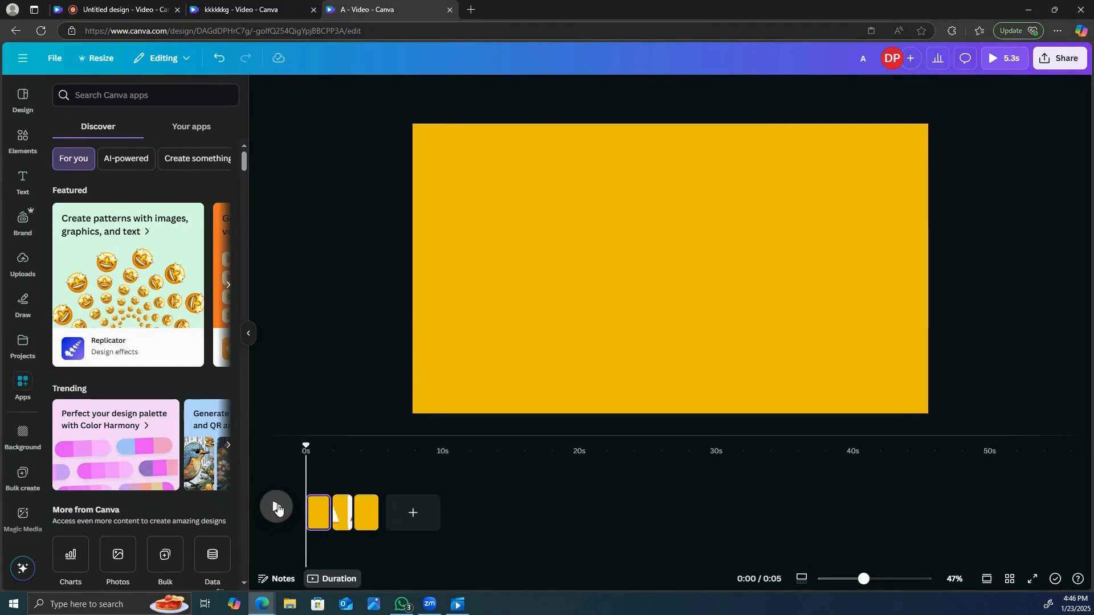
pyautogui.click(278, 509)
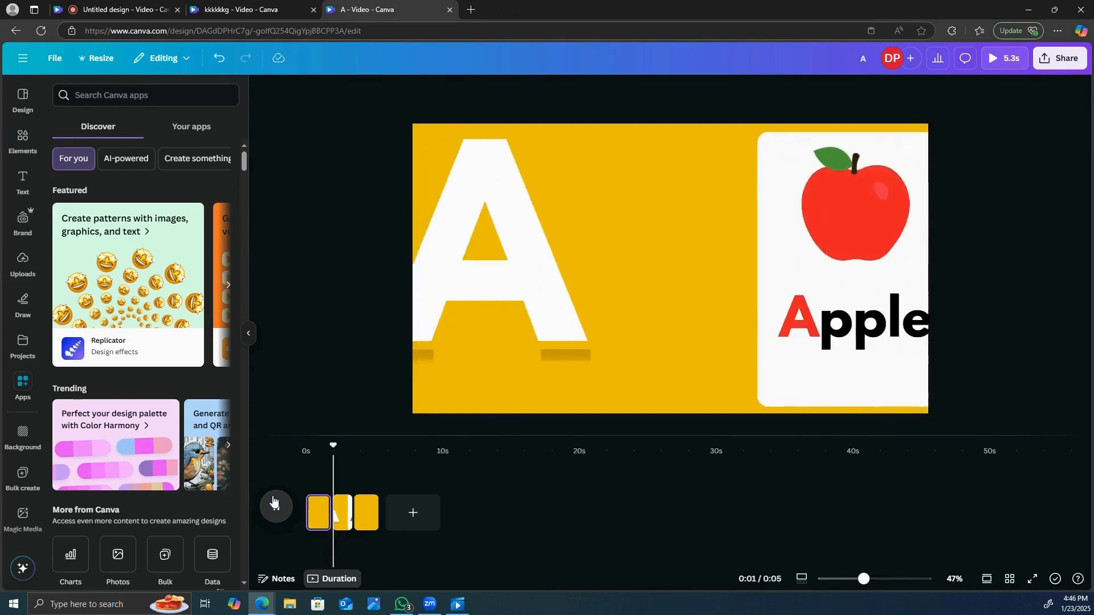